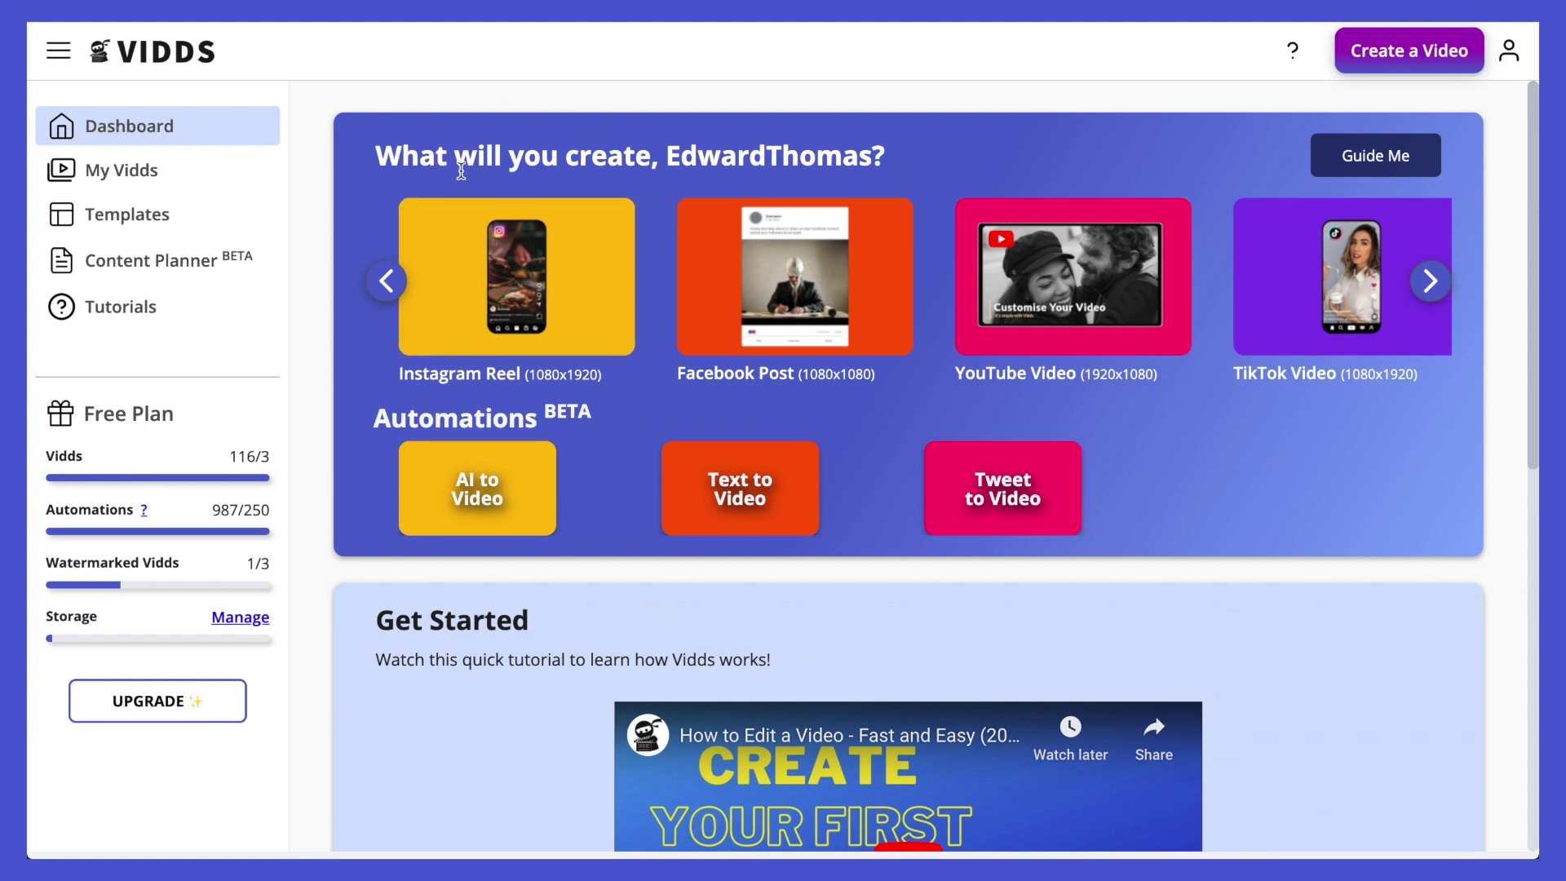
- Look through the dashboard from the video formats and automations to the Planner and the latest tutorials
{"action": "scroll", "coordinate": [404, 662], "scroll_direction": "down", "scroll_amount": 3}
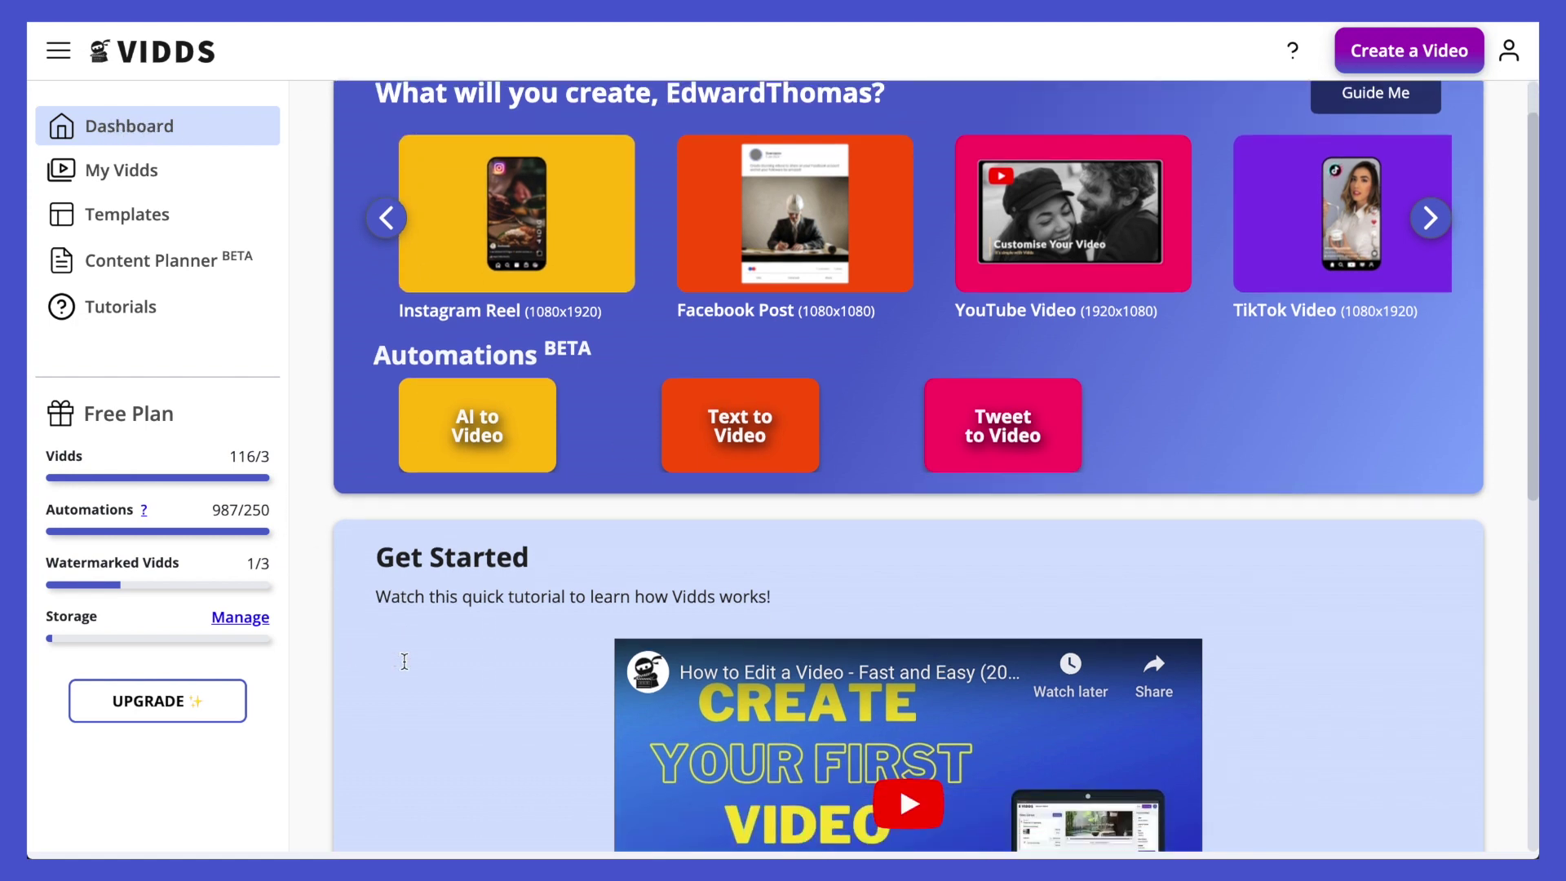
{"action": "scroll", "coordinate": [408, 620], "scroll_direction": "down", "scroll_amount": 1}
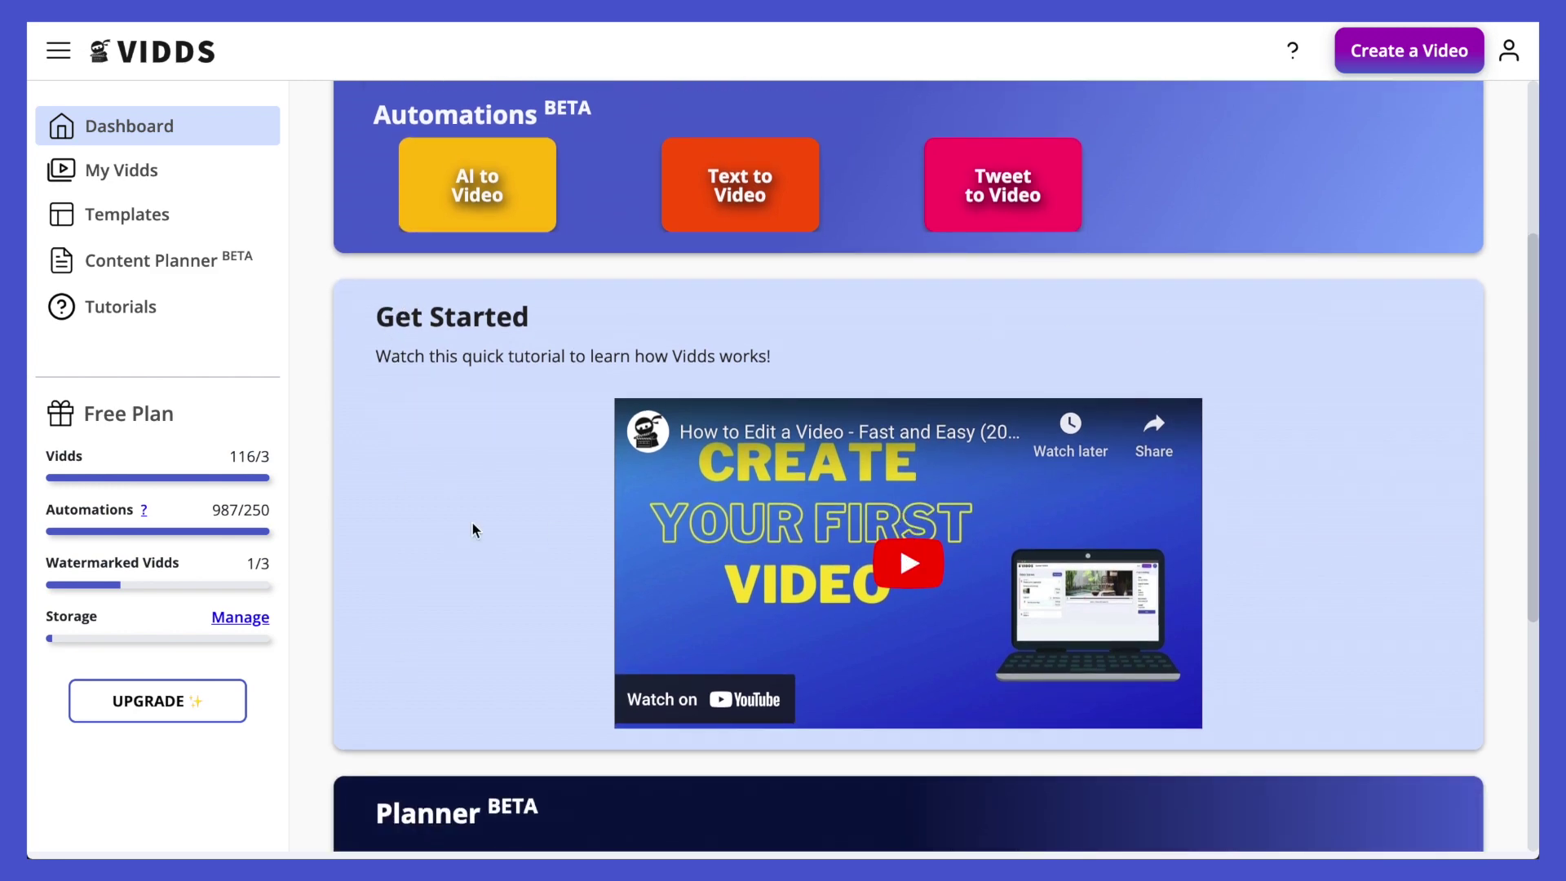
{"action": "scroll", "coordinate": [447, 535], "scroll_direction": "down", "scroll_amount": 4}
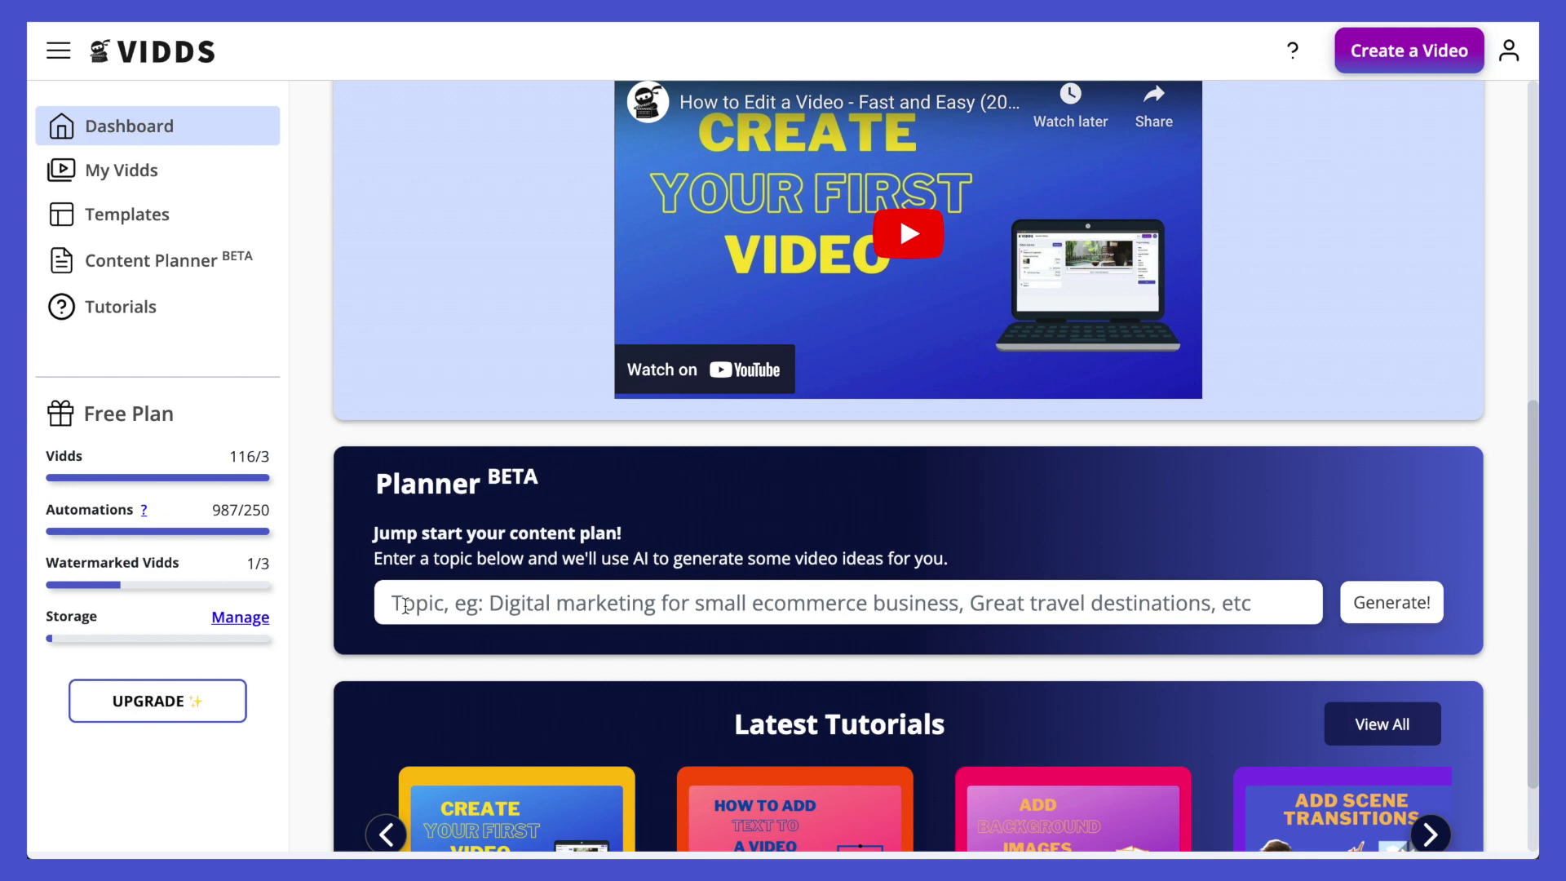
{"action": "scroll", "coordinate": [405, 605], "scroll_direction": "down", "scroll_amount": 1}
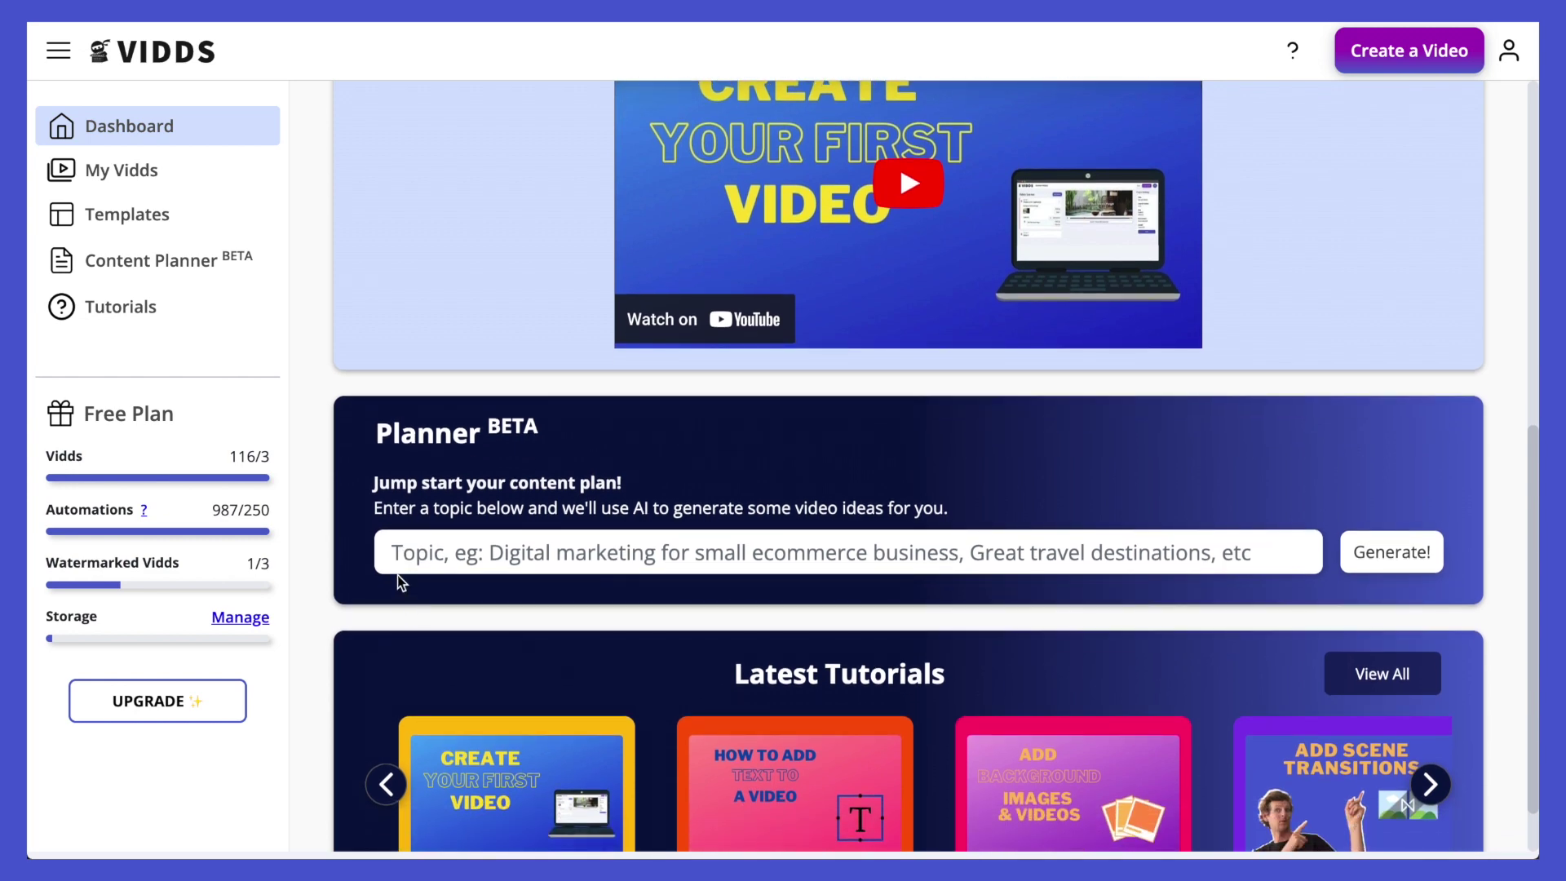
{"action": "scroll", "coordinate": [398, 575], "scroll_direction": "down", "scroll_amount": 1}
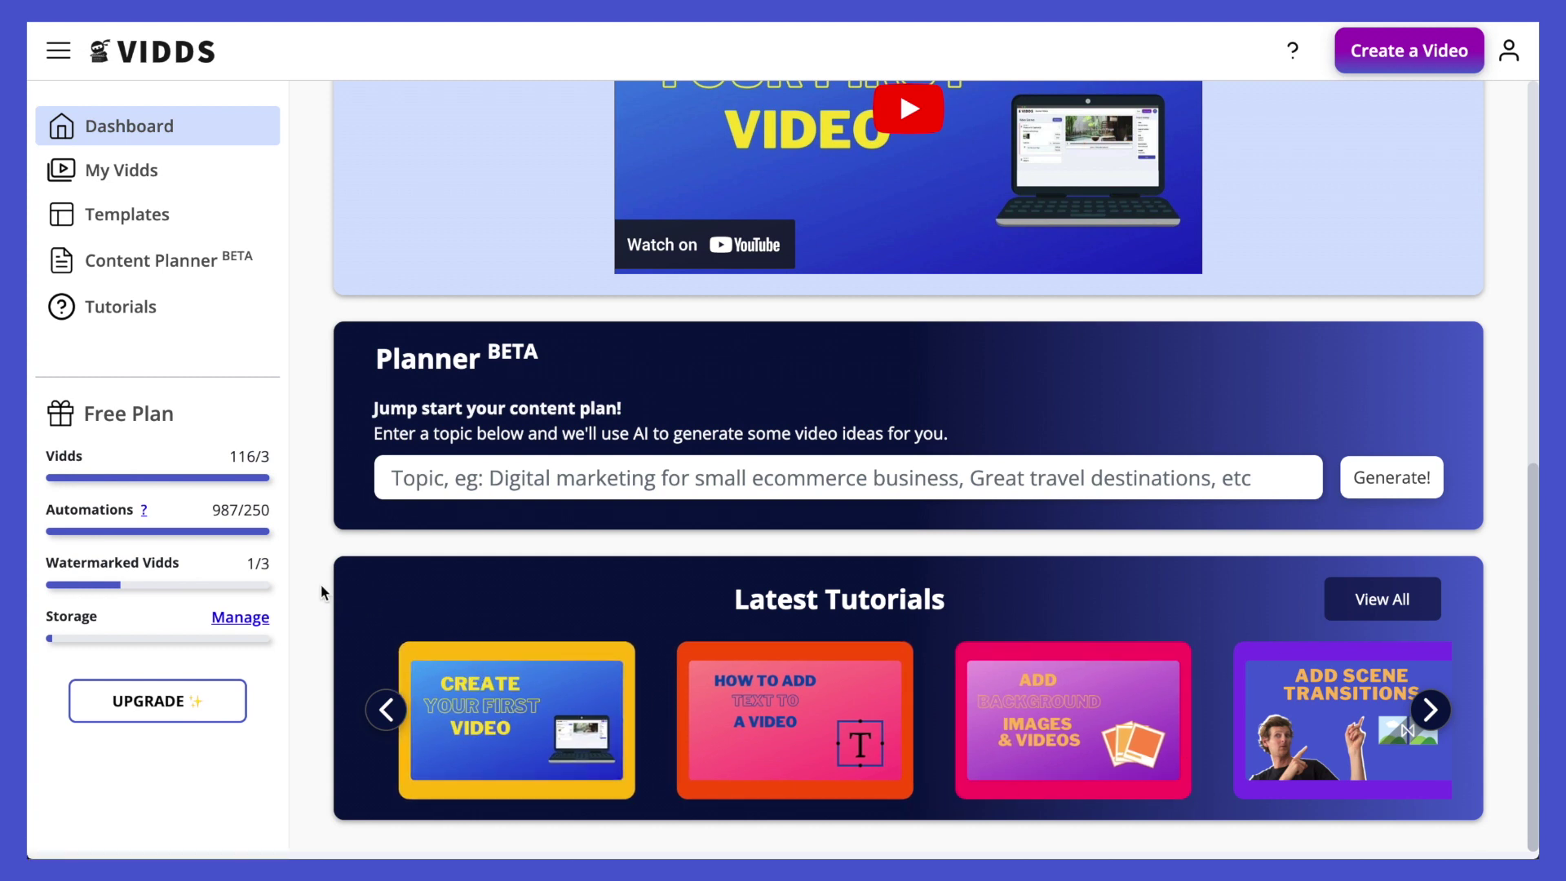
{"action": "scroll", "coordinate": [327, 581], "scroll_direction": "up", "scroll_amount": 10}
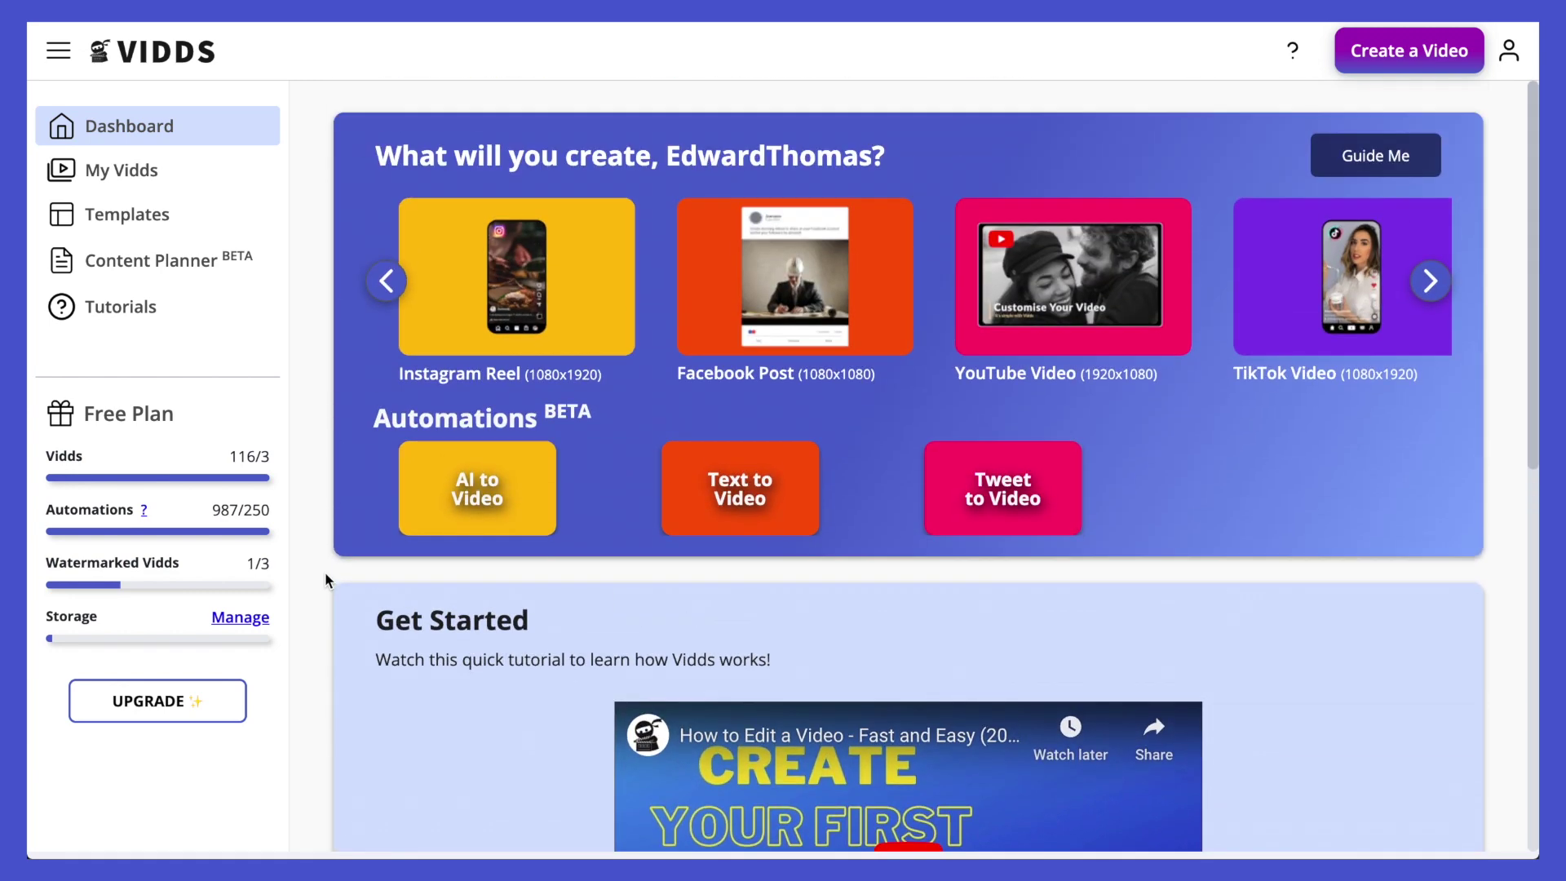
- Check the saved videos page and look through the template gallery, including its filter categories and featured templates
{"action": "left_click", "coordinate": [122, 175]}
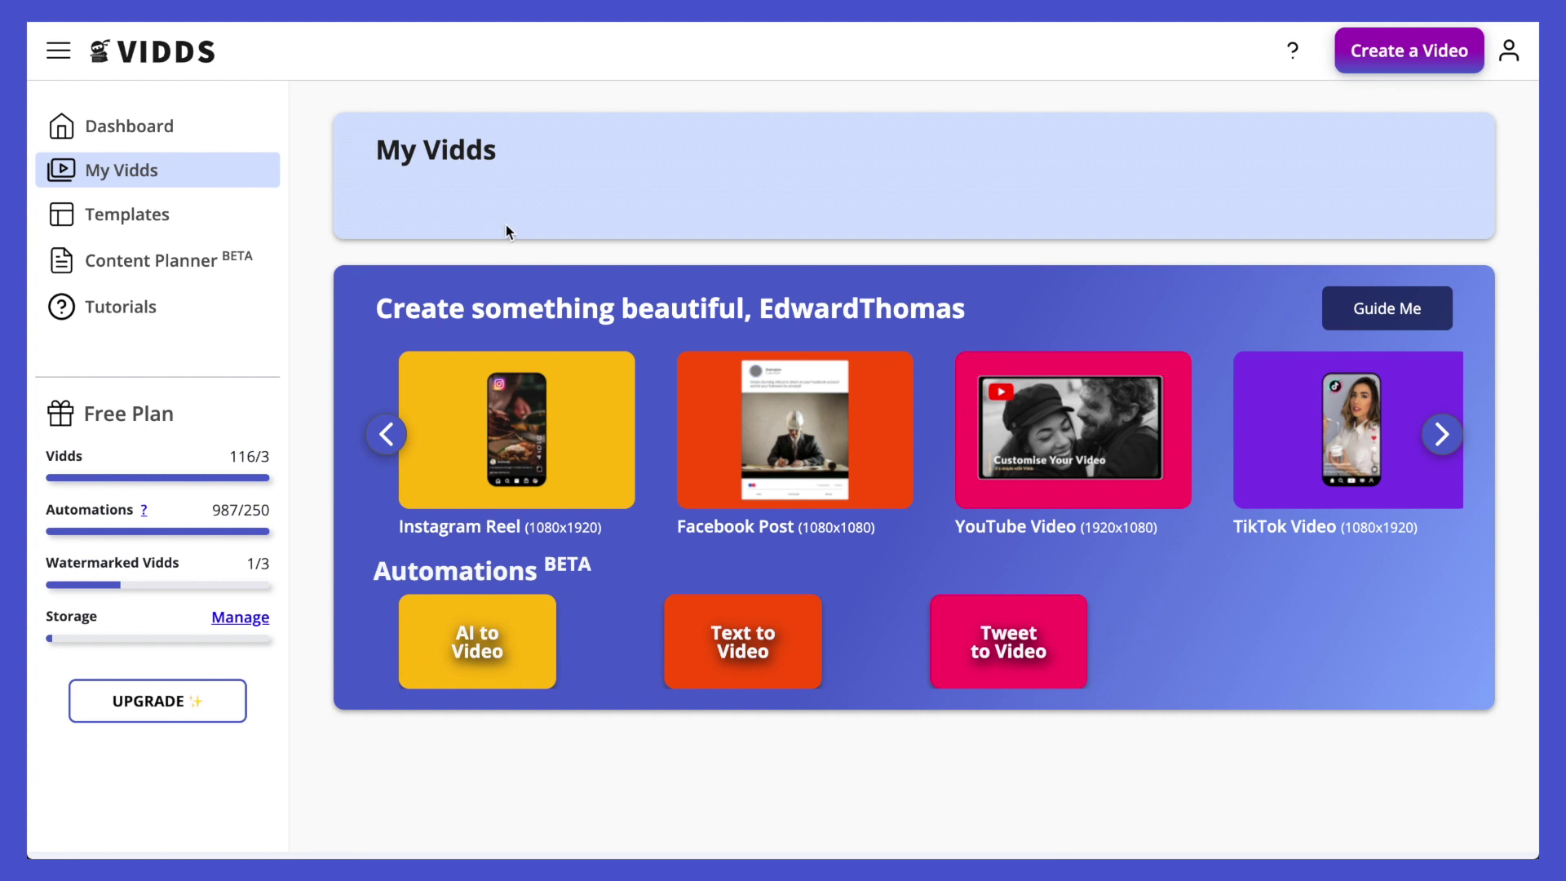
{"action": "left_click", "coordinate": [118, 222]}
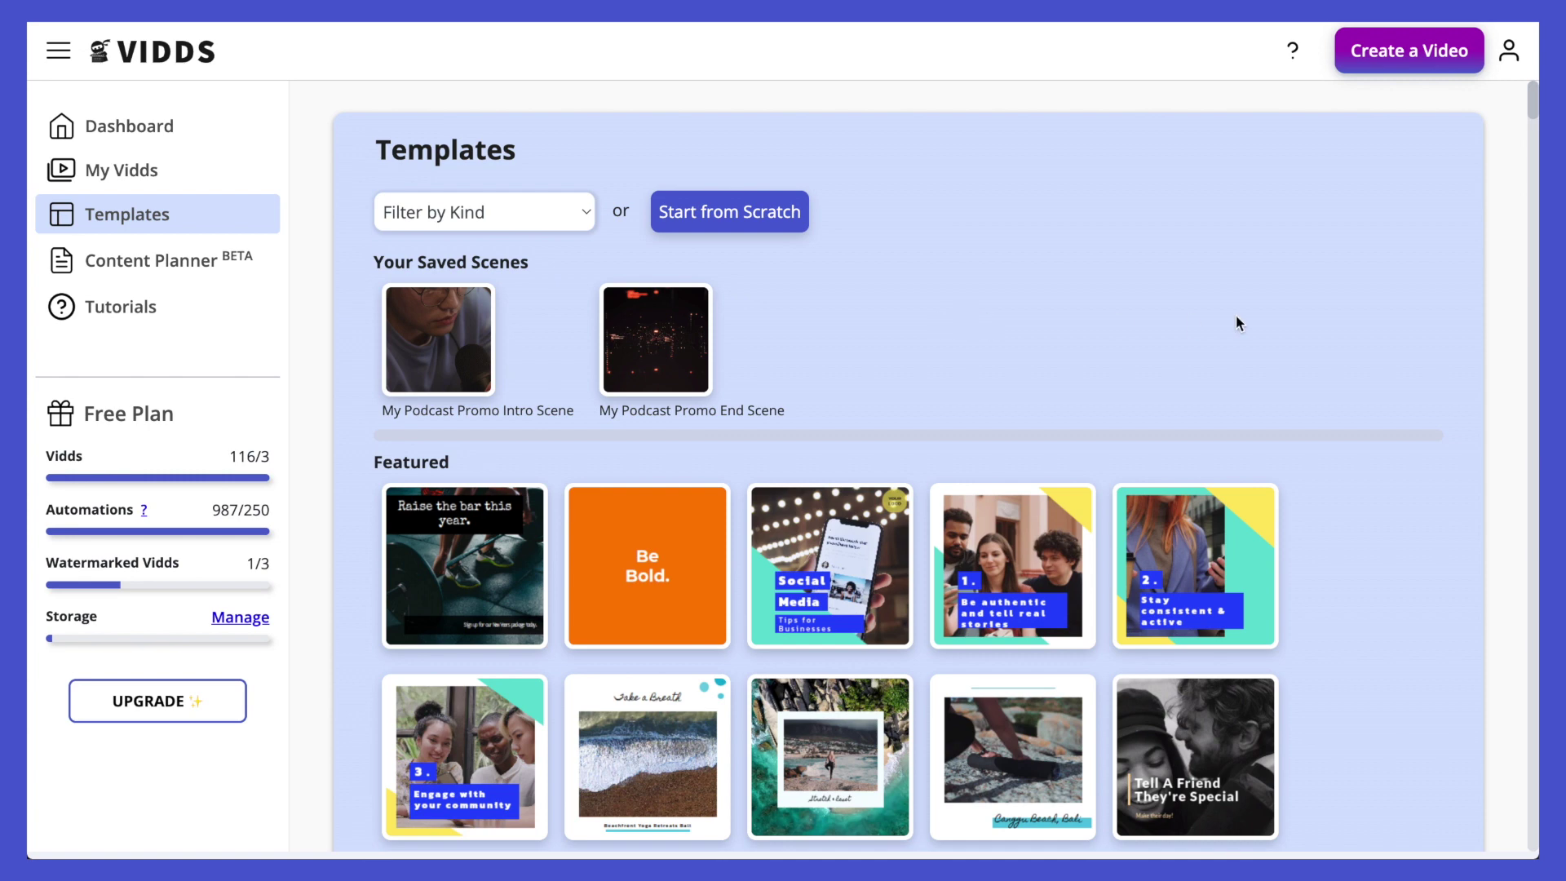
{"action": "scroll", "coordinate": [1304, 449], "scroll_direction": "down", "scroll_amount": 4}
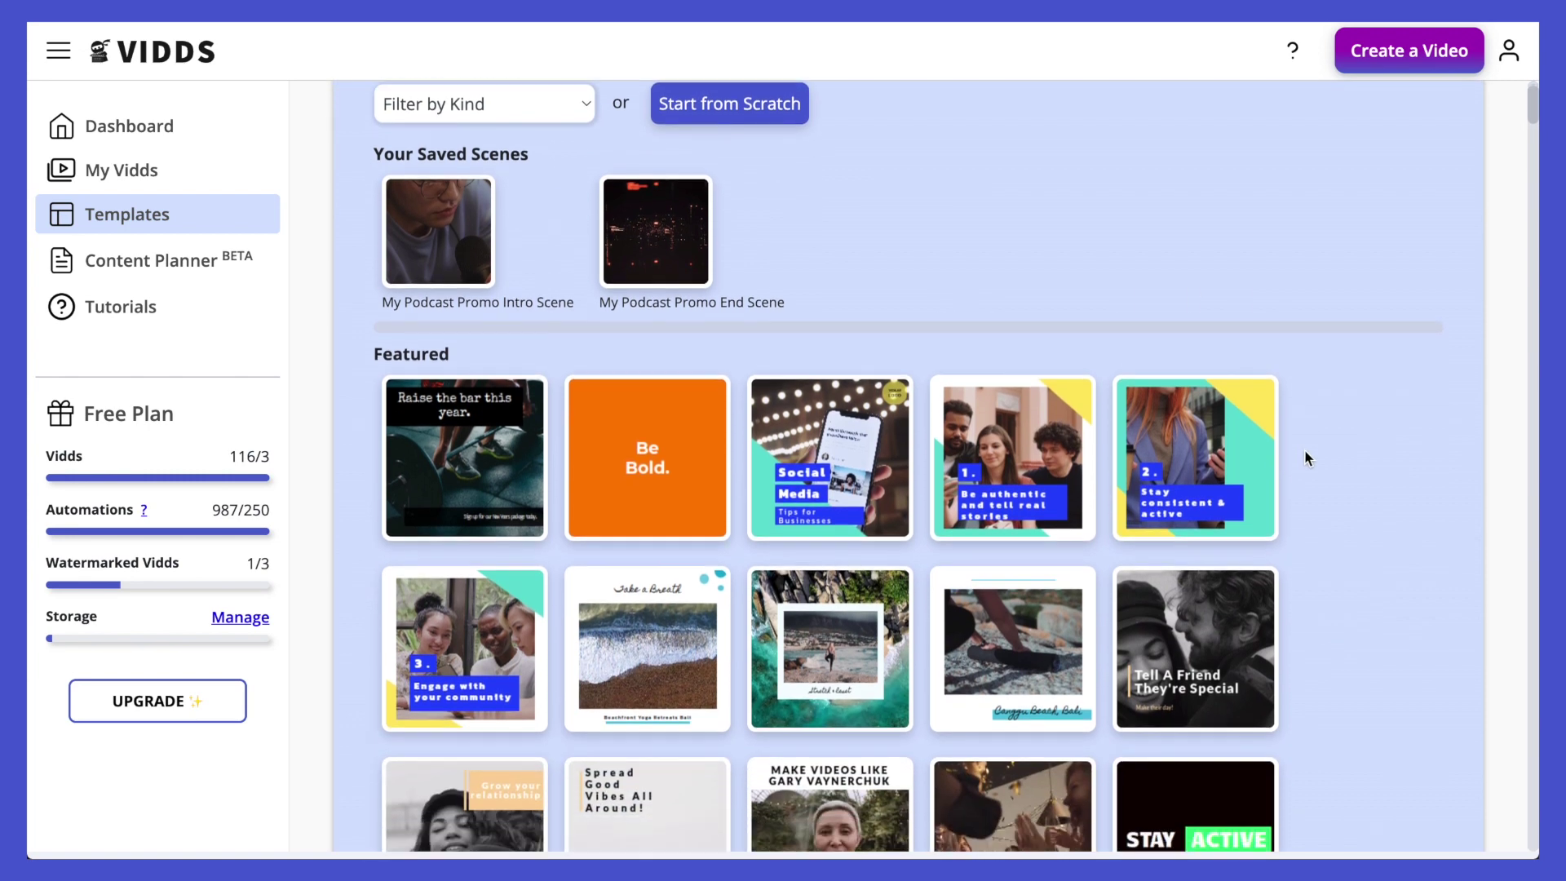
{"action": "scroll", "coordinate": [1454, 336], "scroll_direction": "down", "scroll_amount": 1}
{"action": "scroll", "coordinate": [1440, 294], "scroll_direction": "up", "scroll_amount": 1}
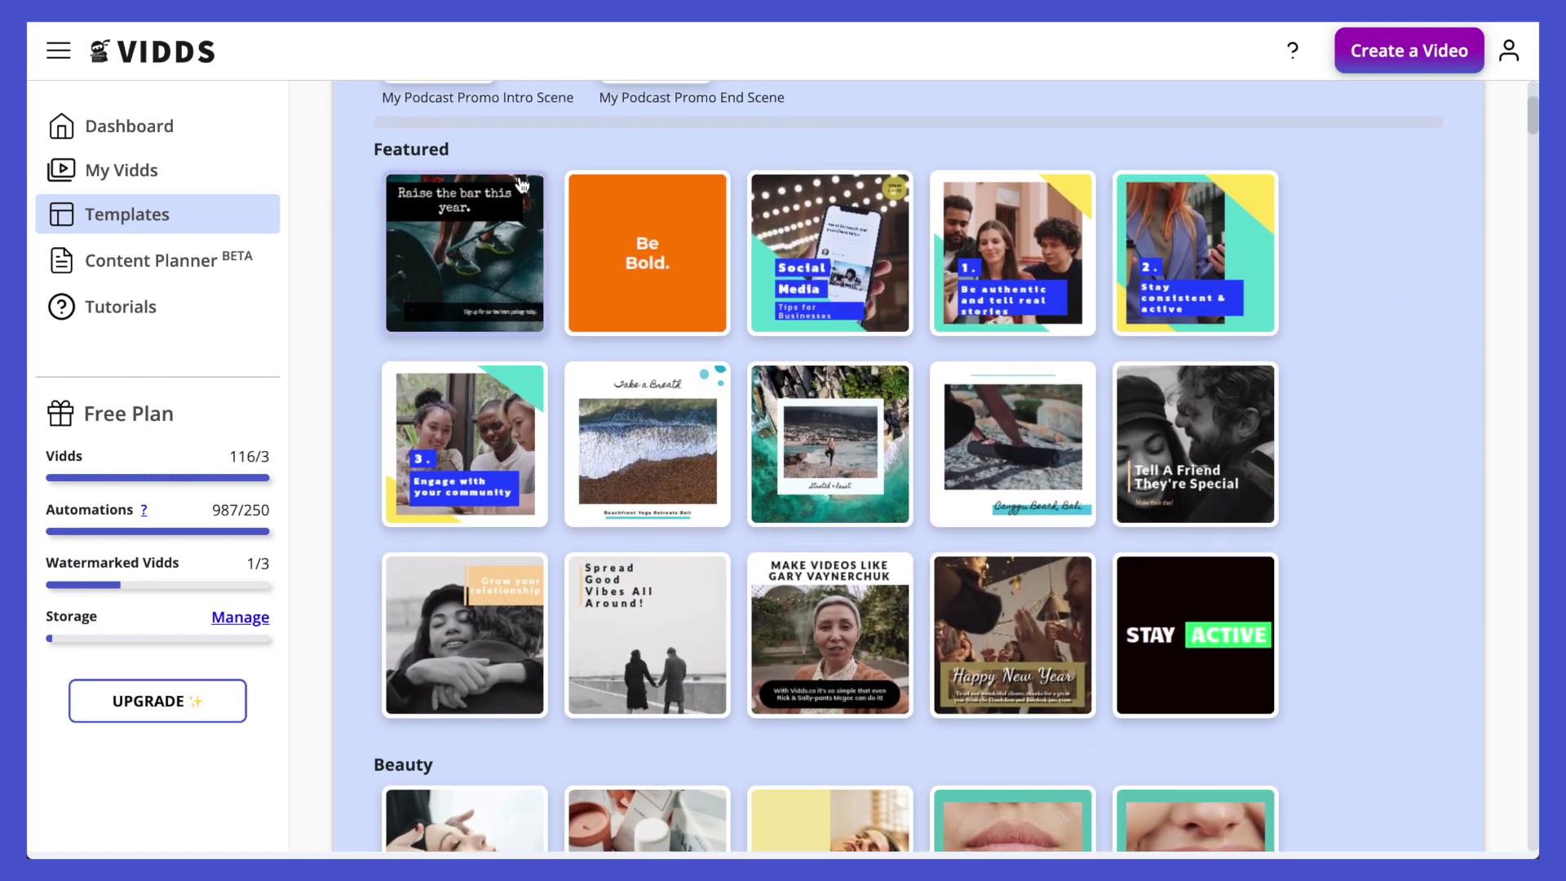
{"action": "scroll", "coordinate": [520, 170], "scroll_direction": "up", "scroll_amount": 4}
{"action": "left_click", "coordinate": [502, 212]}
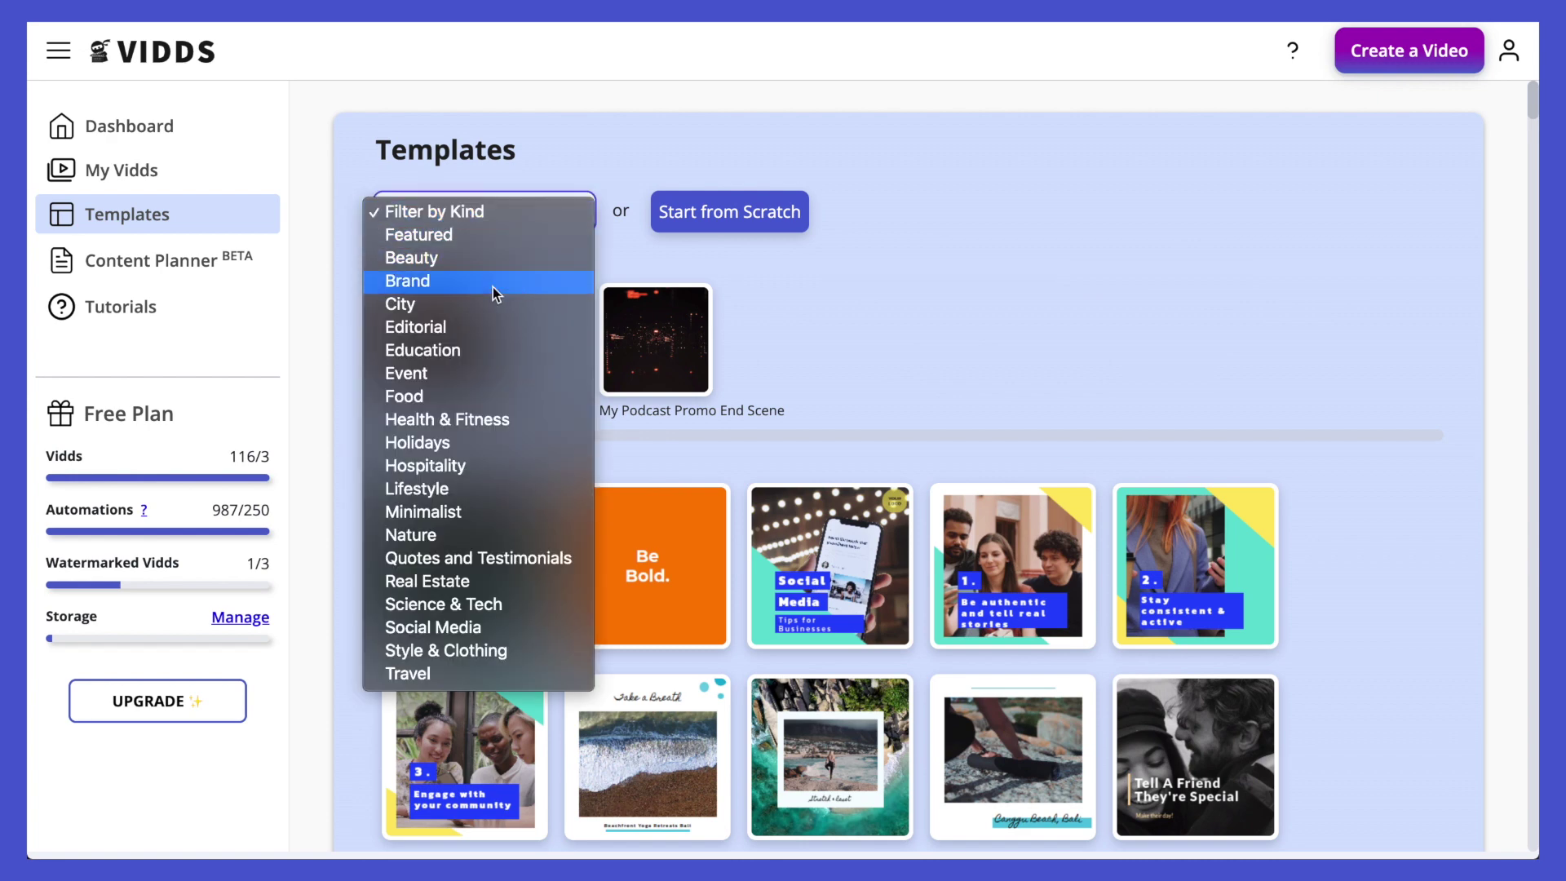
{"action": "left_click", "coordinate": [840, 283]}
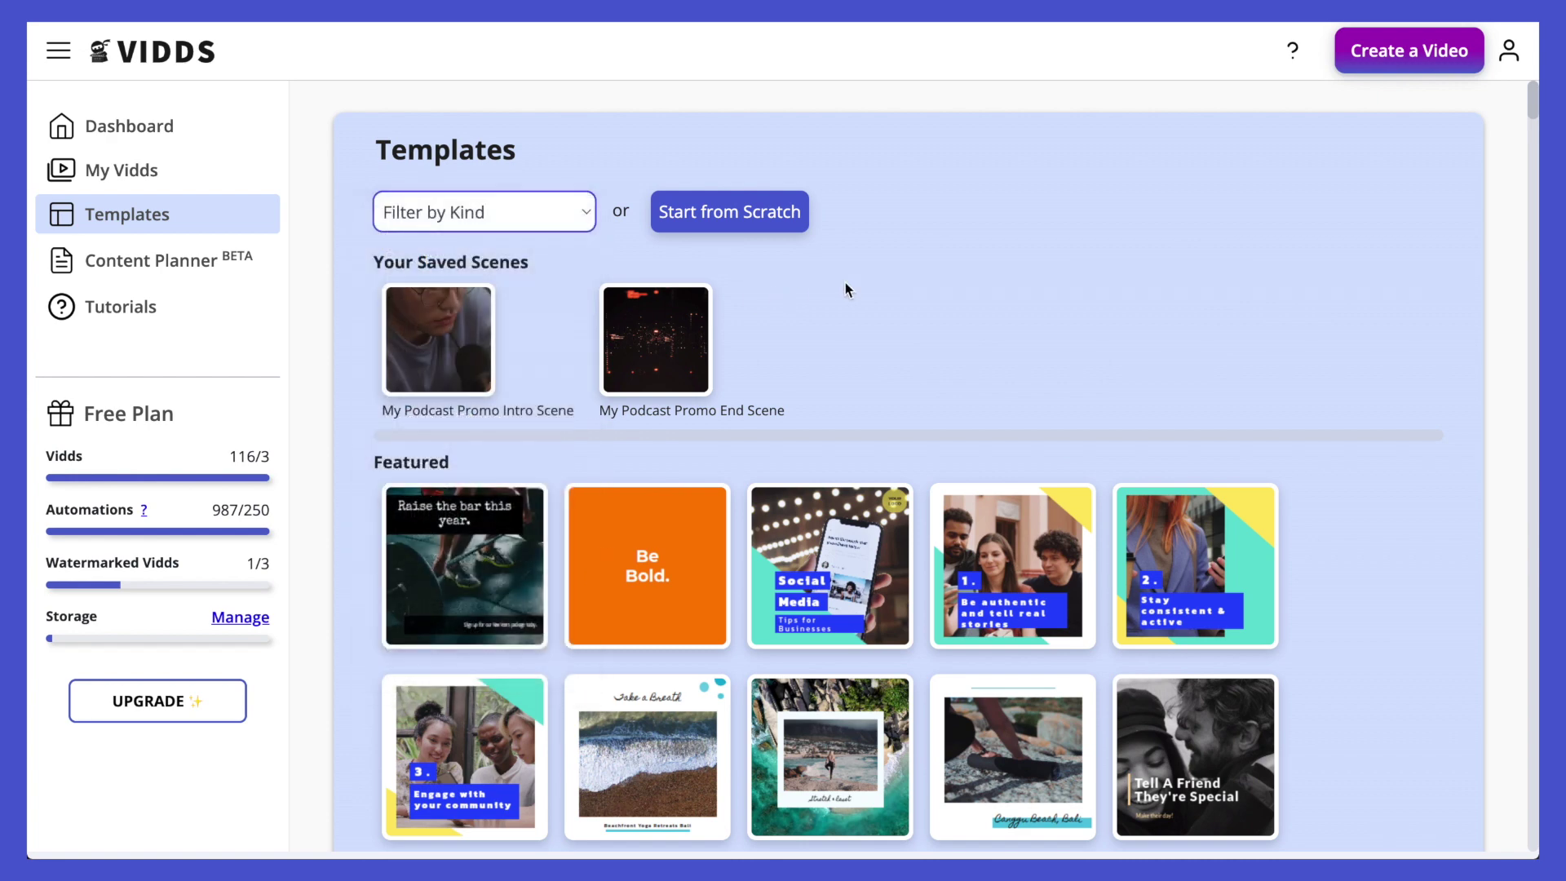
{"action": "scroll", "coordinate": [849, 351], "scroll_direction": "down", "scroll_amount": 2}
{"action": "scroll", "coordinate": [850, 362], "scroll_direction": "down", "scroll_amount": 1}
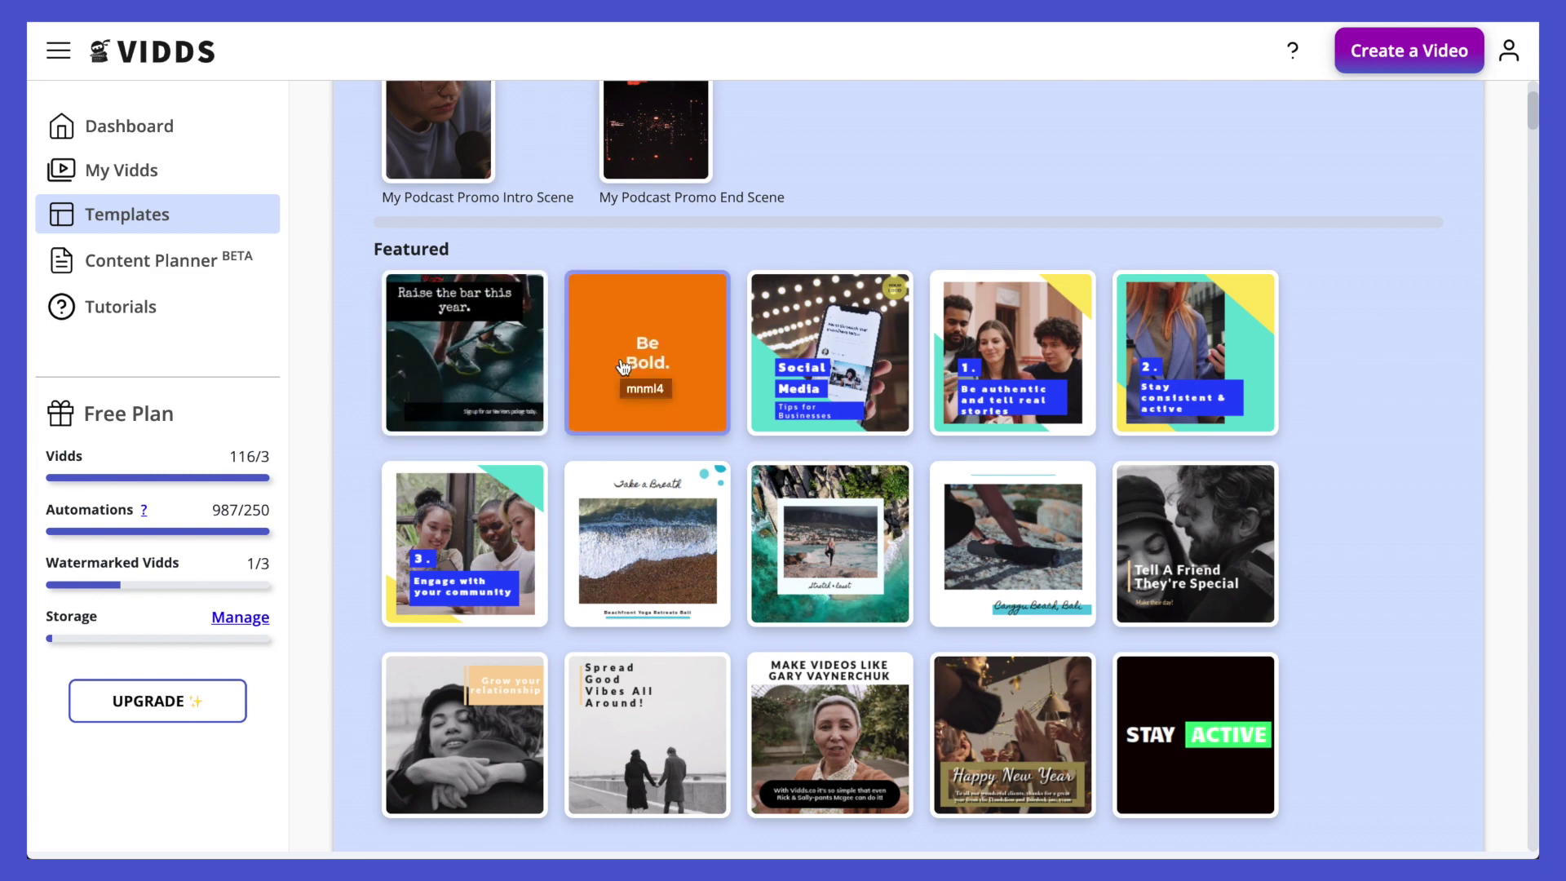
{"action": "scroll", "coordinate": [1428, 445], "scroll_direction": "down", "scroll_amount": 2}
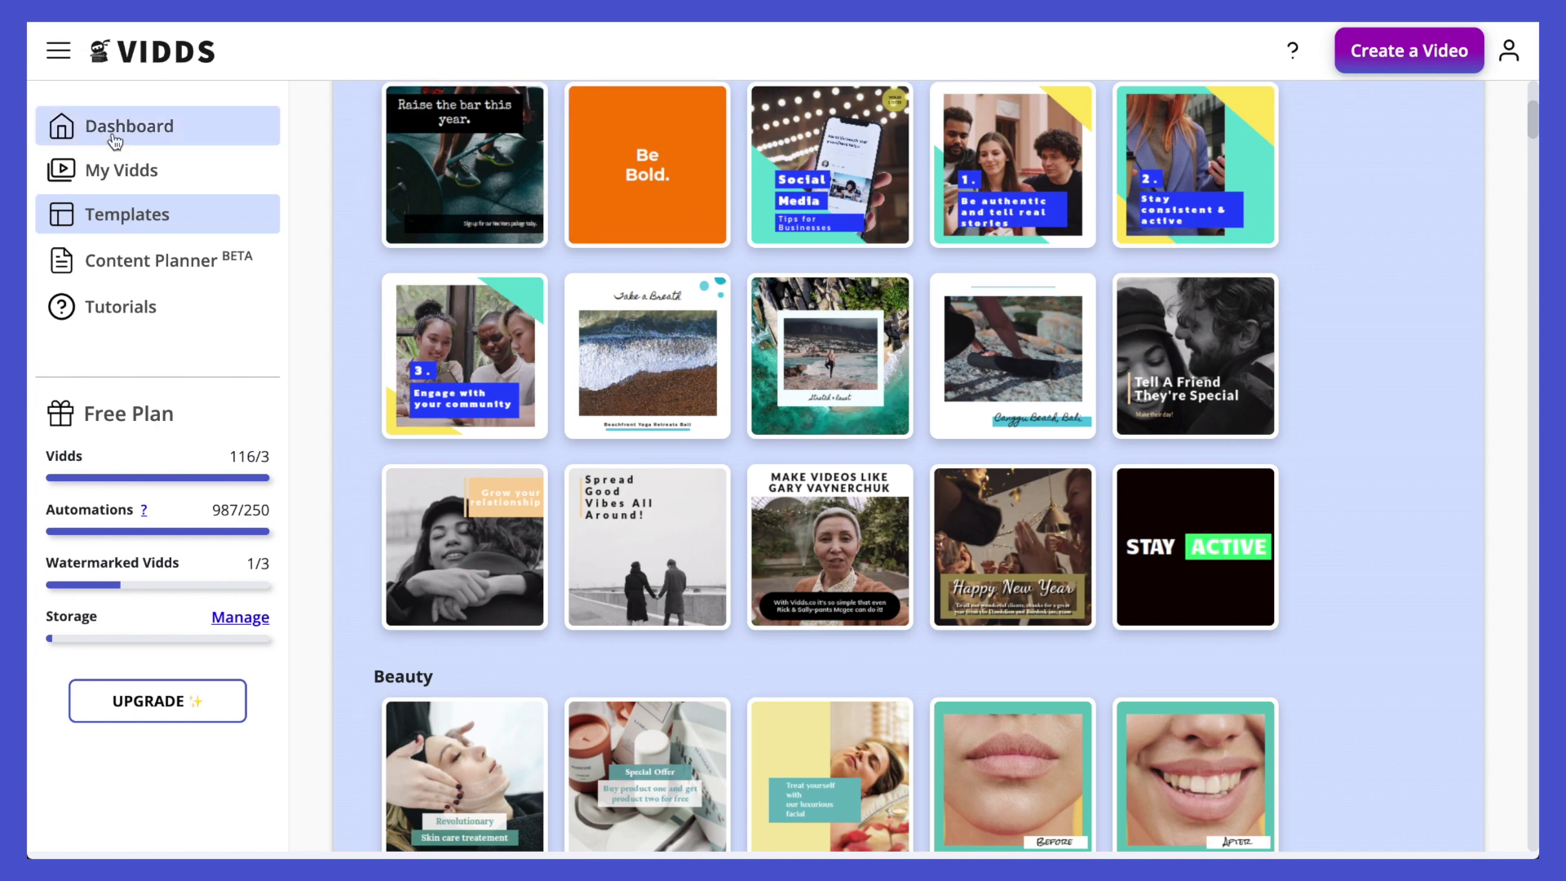
- Create a new topic named "Elephants" in the Content Planner
{"action": "left_click", "coordinate": [166, 270]}
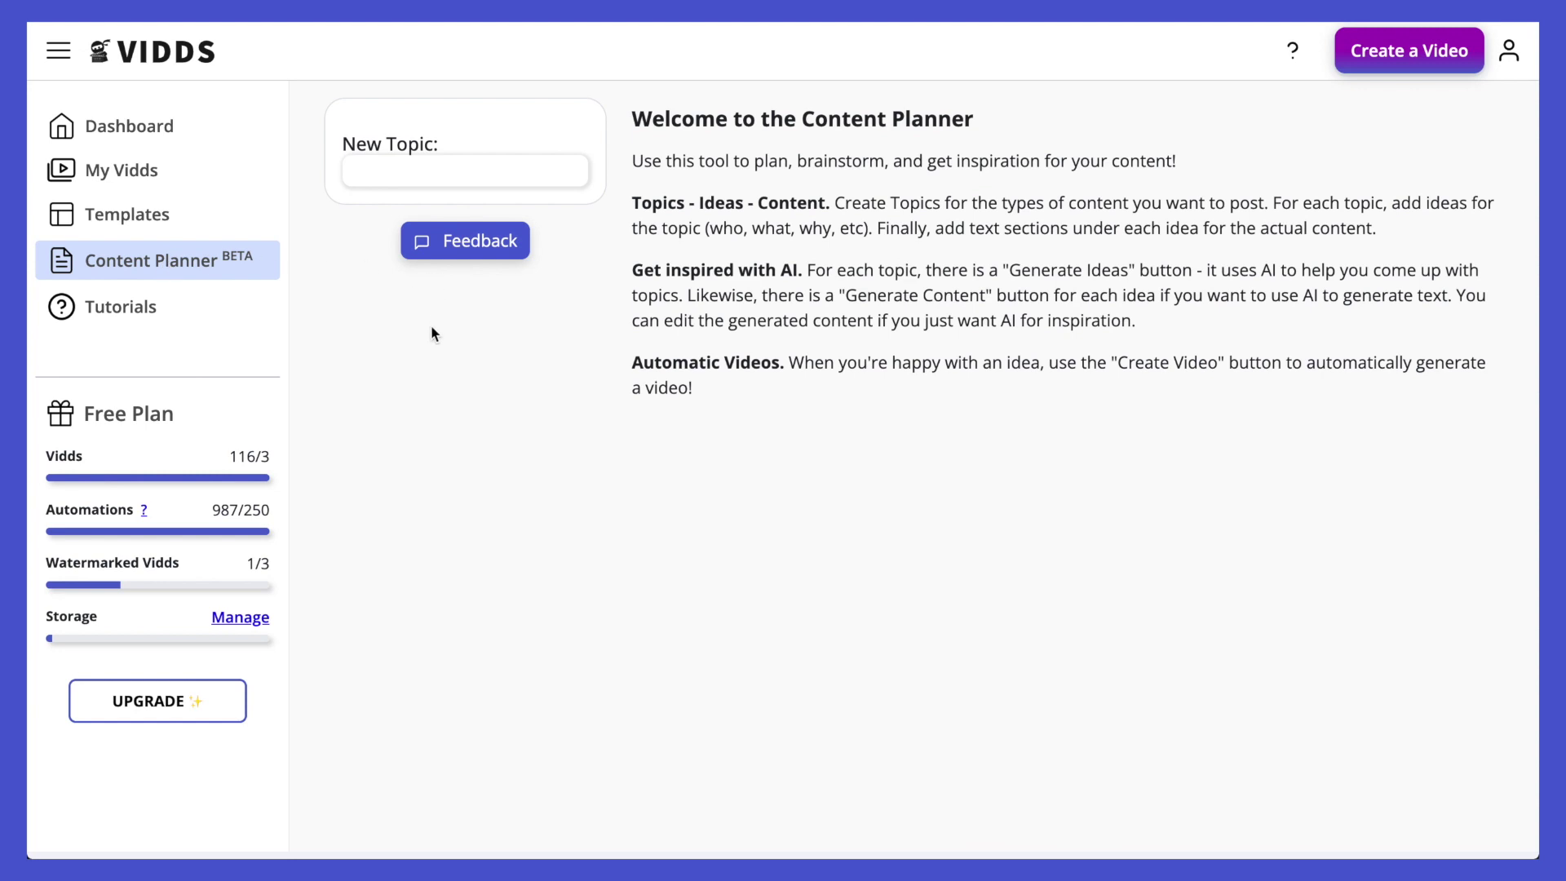
{"action": "left_click", "coordinate": [389, 174]}
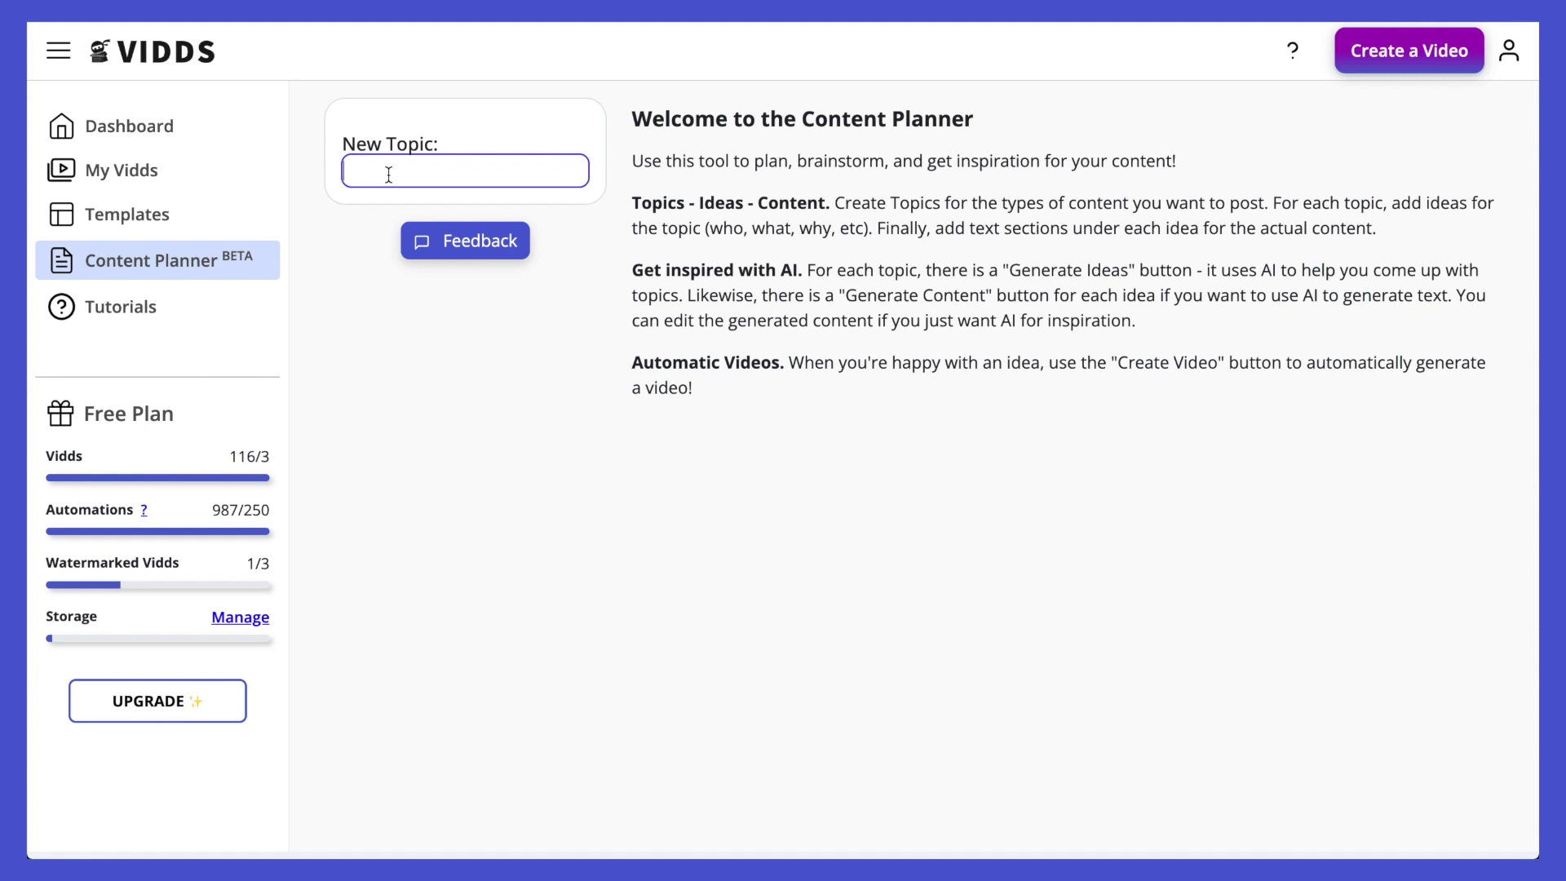
{"action": "type", "text": "Elephants"}
{"action": "key", "text": "Return"}
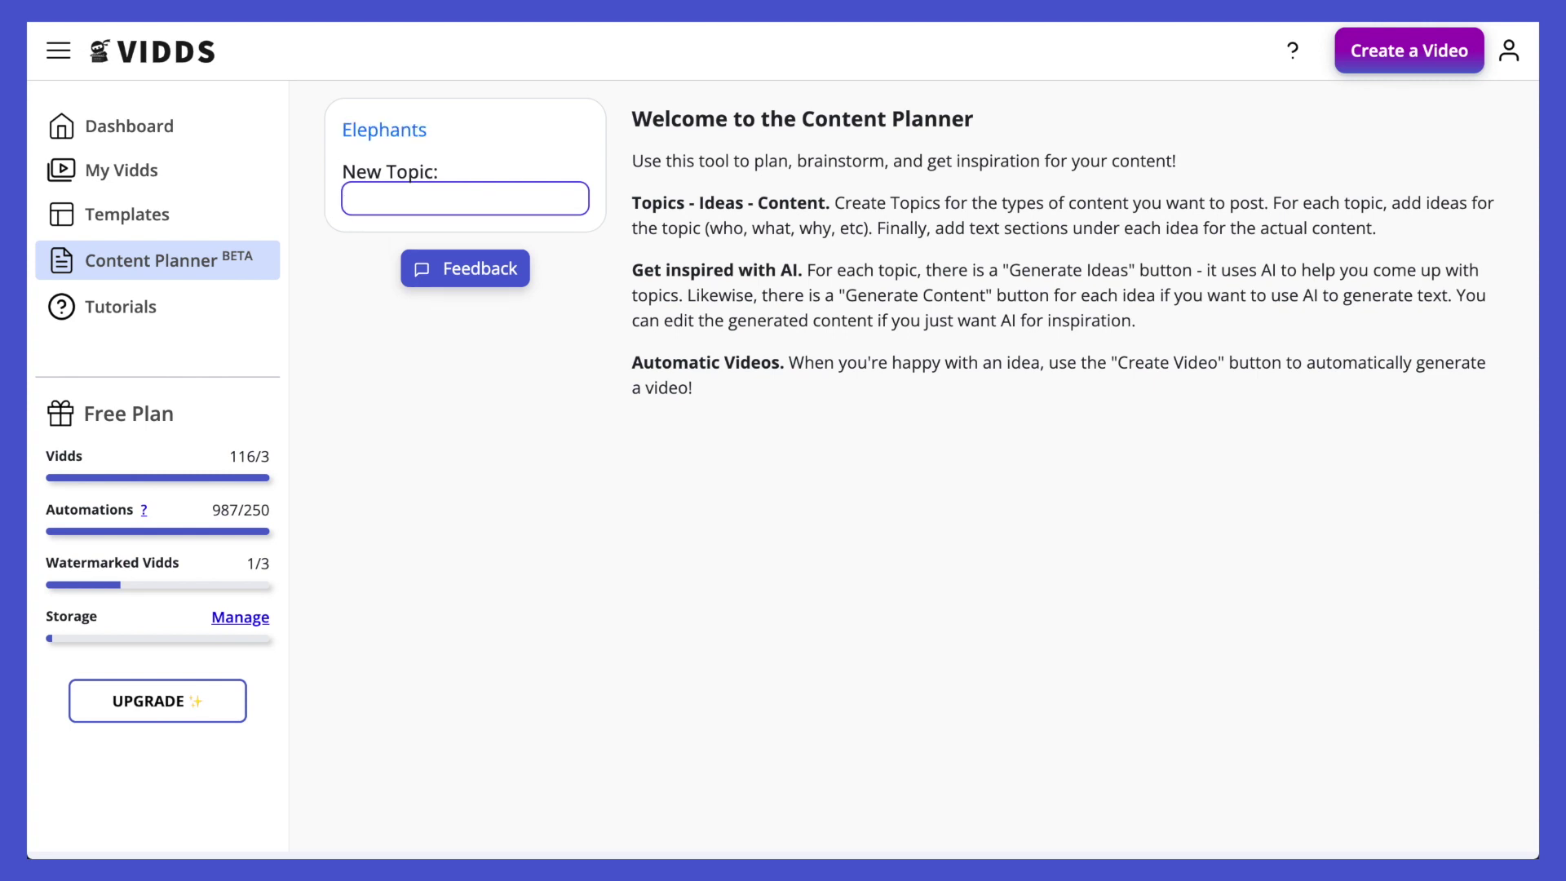
- Add the idea "Life of elephants" to the Elephants topic
{"action": "left_click", "coordinate": [400, 134]}
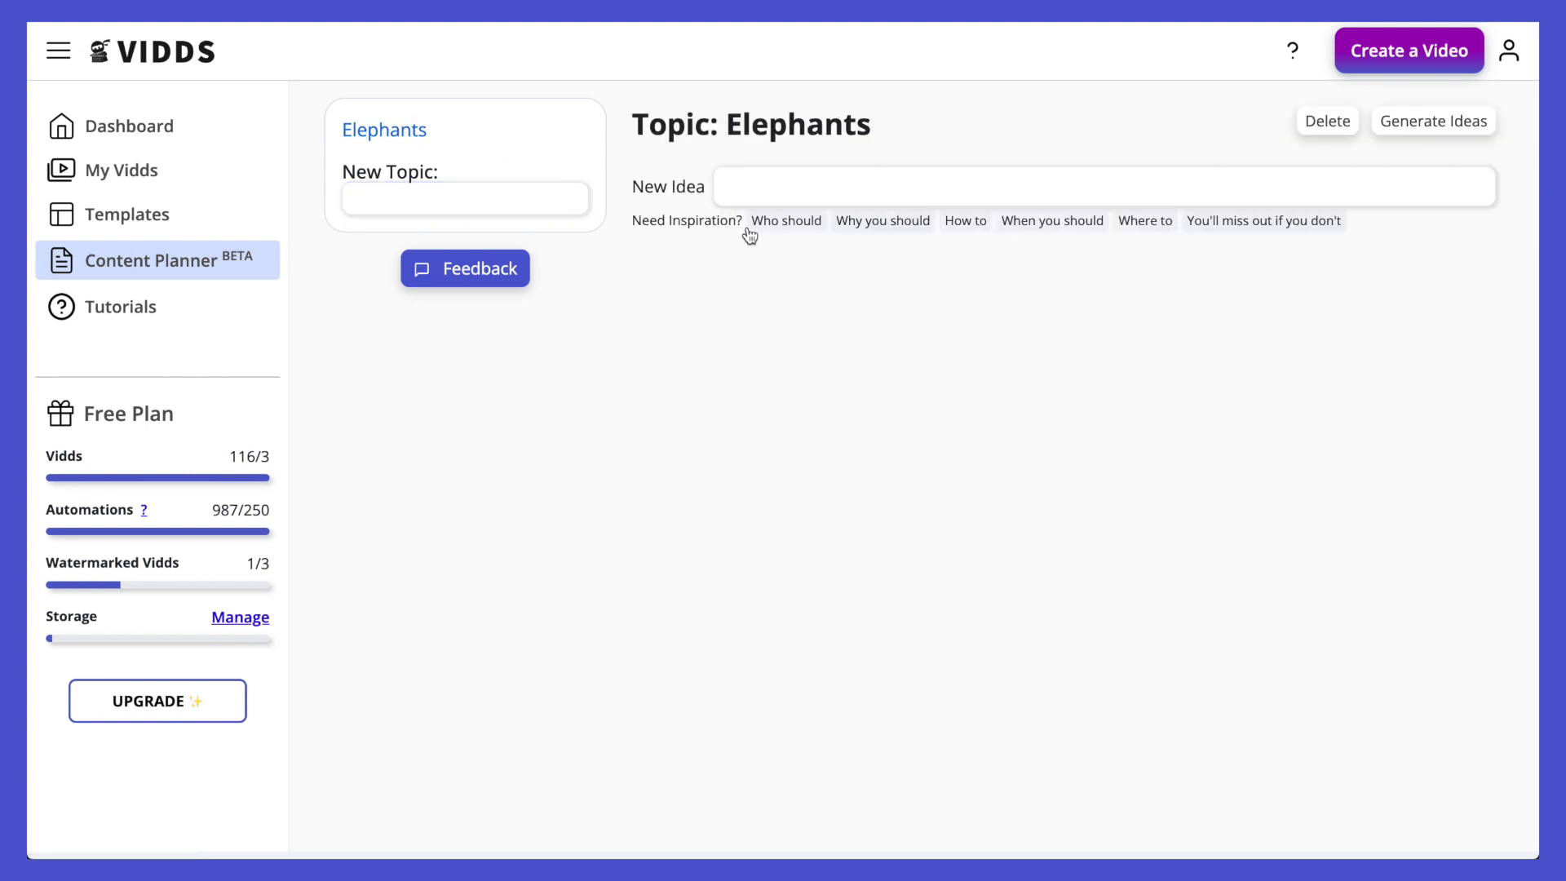
{"action": "left_click", "coordinate": [871, 189]}
{"action": "type", "text": "Lif"}
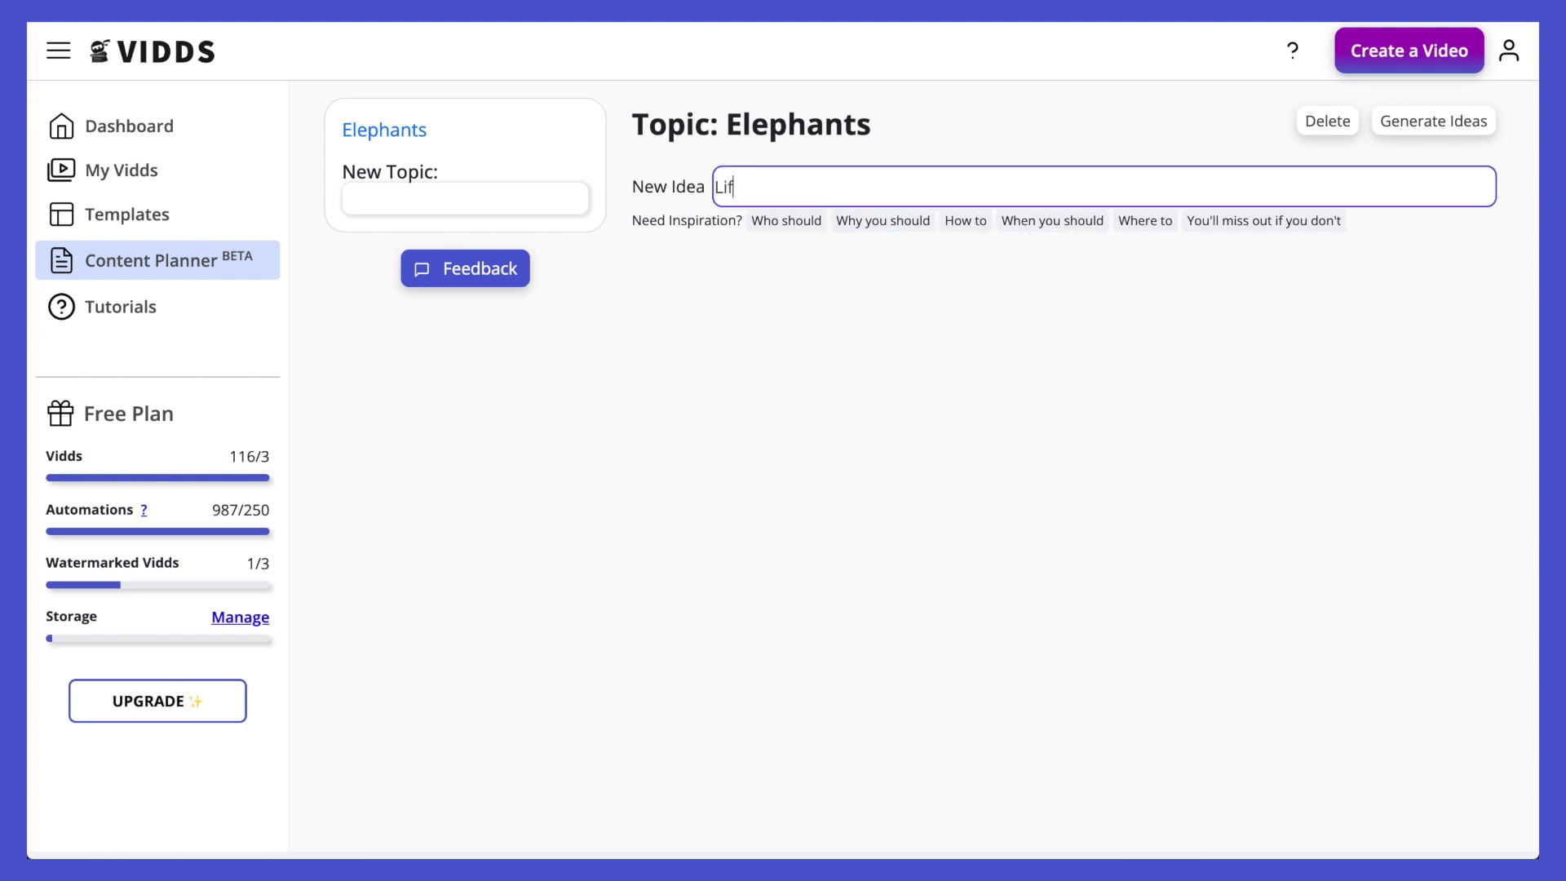
{"action": "type", "text": "e of elepahnts"}
{"action": "key", "text": "Left"}
{"action": "key", "text": "Left"}
{"action": "key", "text": "Left"}
{"action": "key", "text": "BackSpace"}
{"action": "key", "text": "BackSpace"}
{"action": "type", "text": "ha"}
{"action": "key", "text": "Return"}
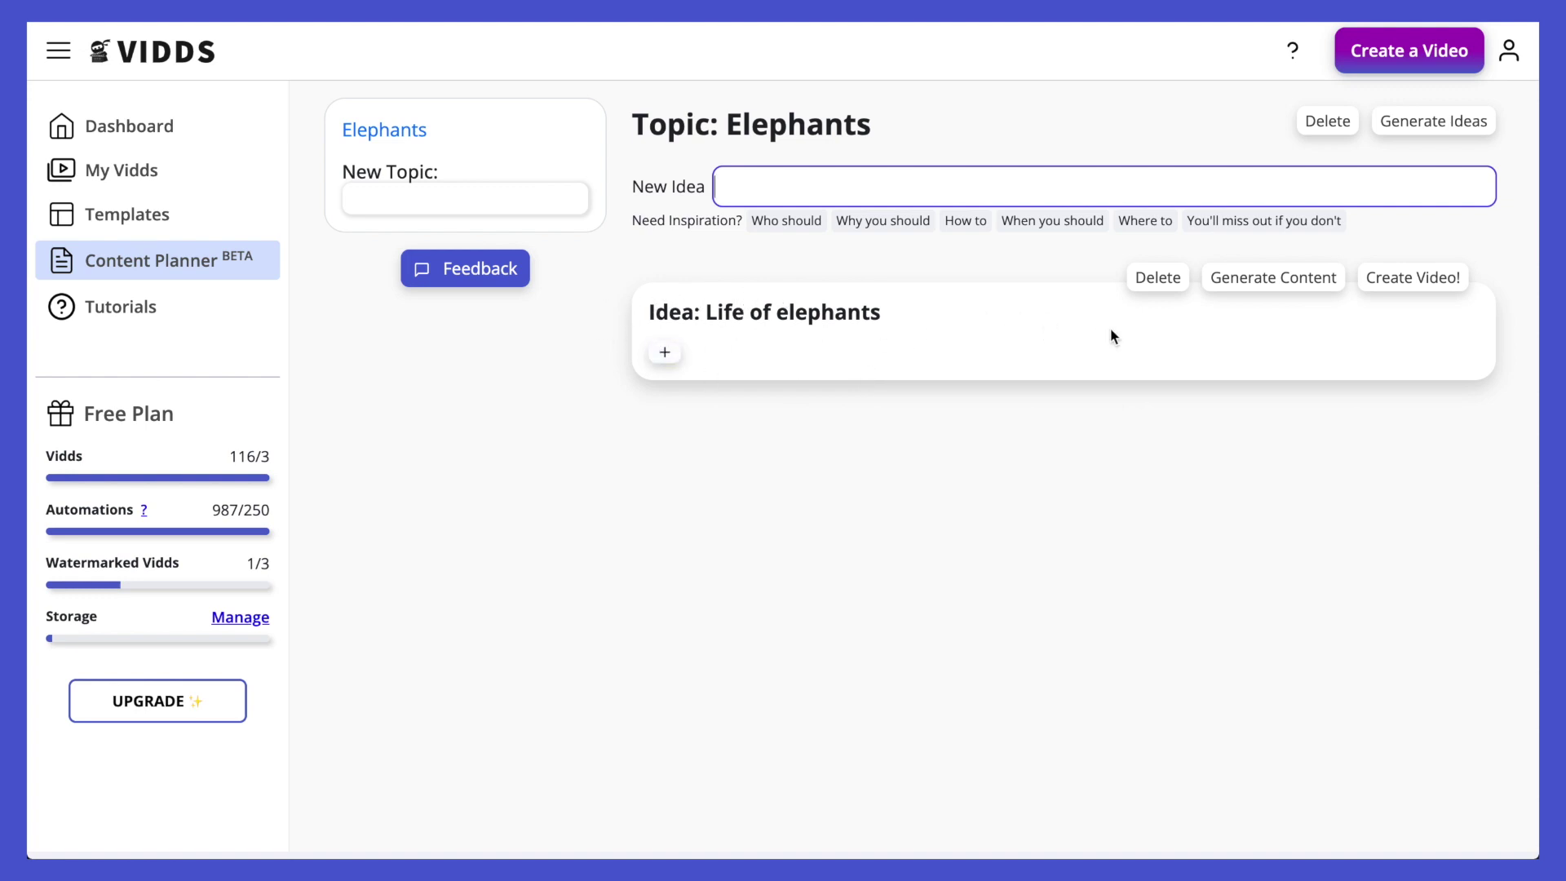
- Generate 5 short bullet points for the "Life of elephants" idea with the AI generator and review them
{"action": "left_click", "coordinate": [1232, 287]}
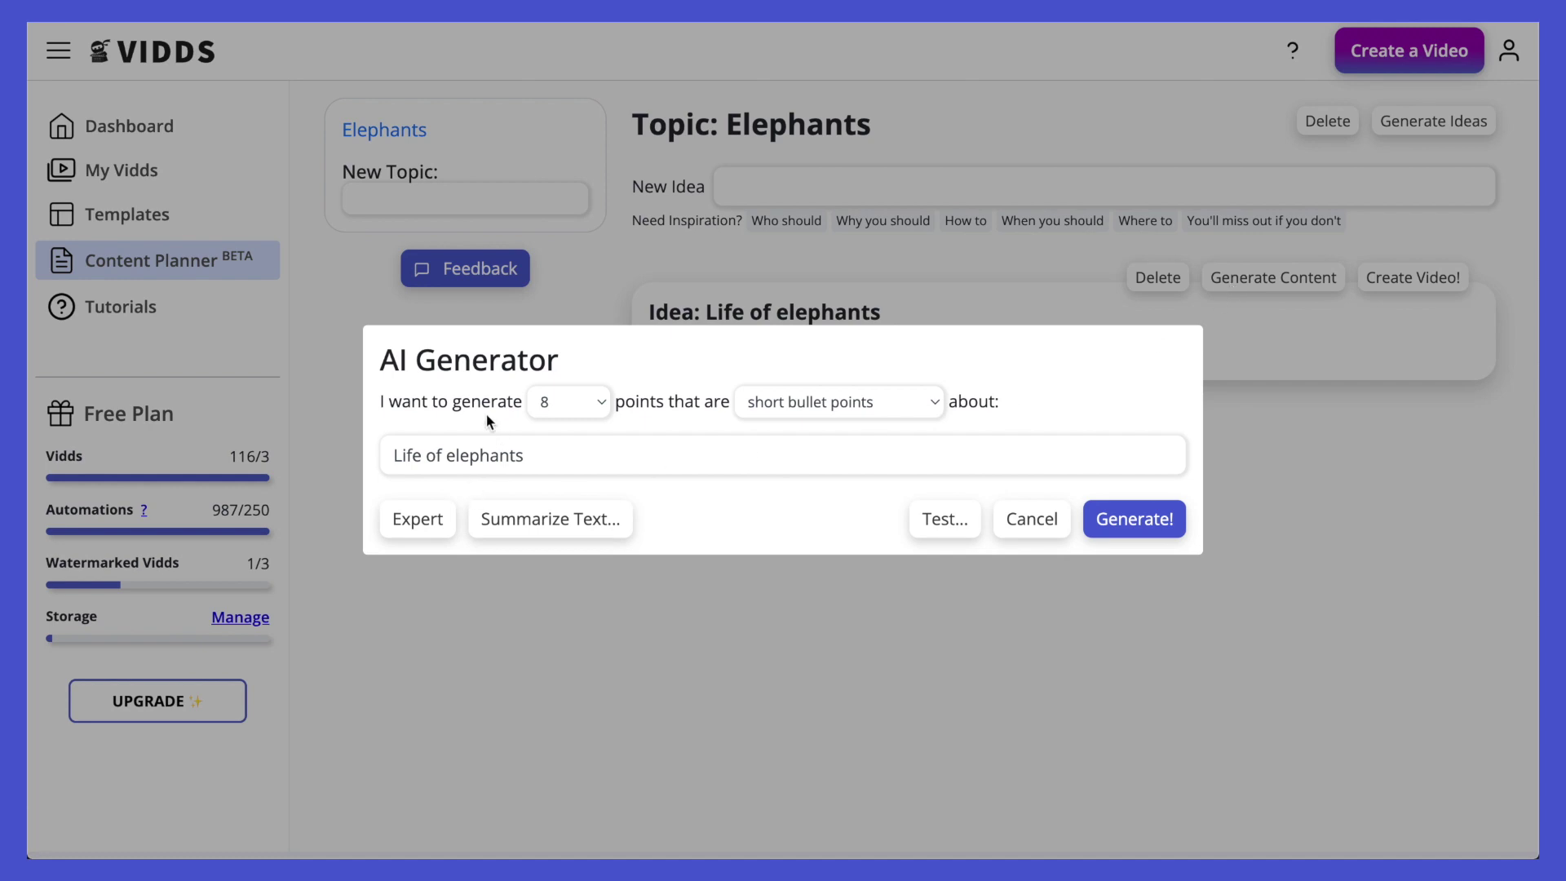
{"action": "left_click", "coordinate": [590, 405]}
{"action": "left_click", "coordinate": [556, 346]}
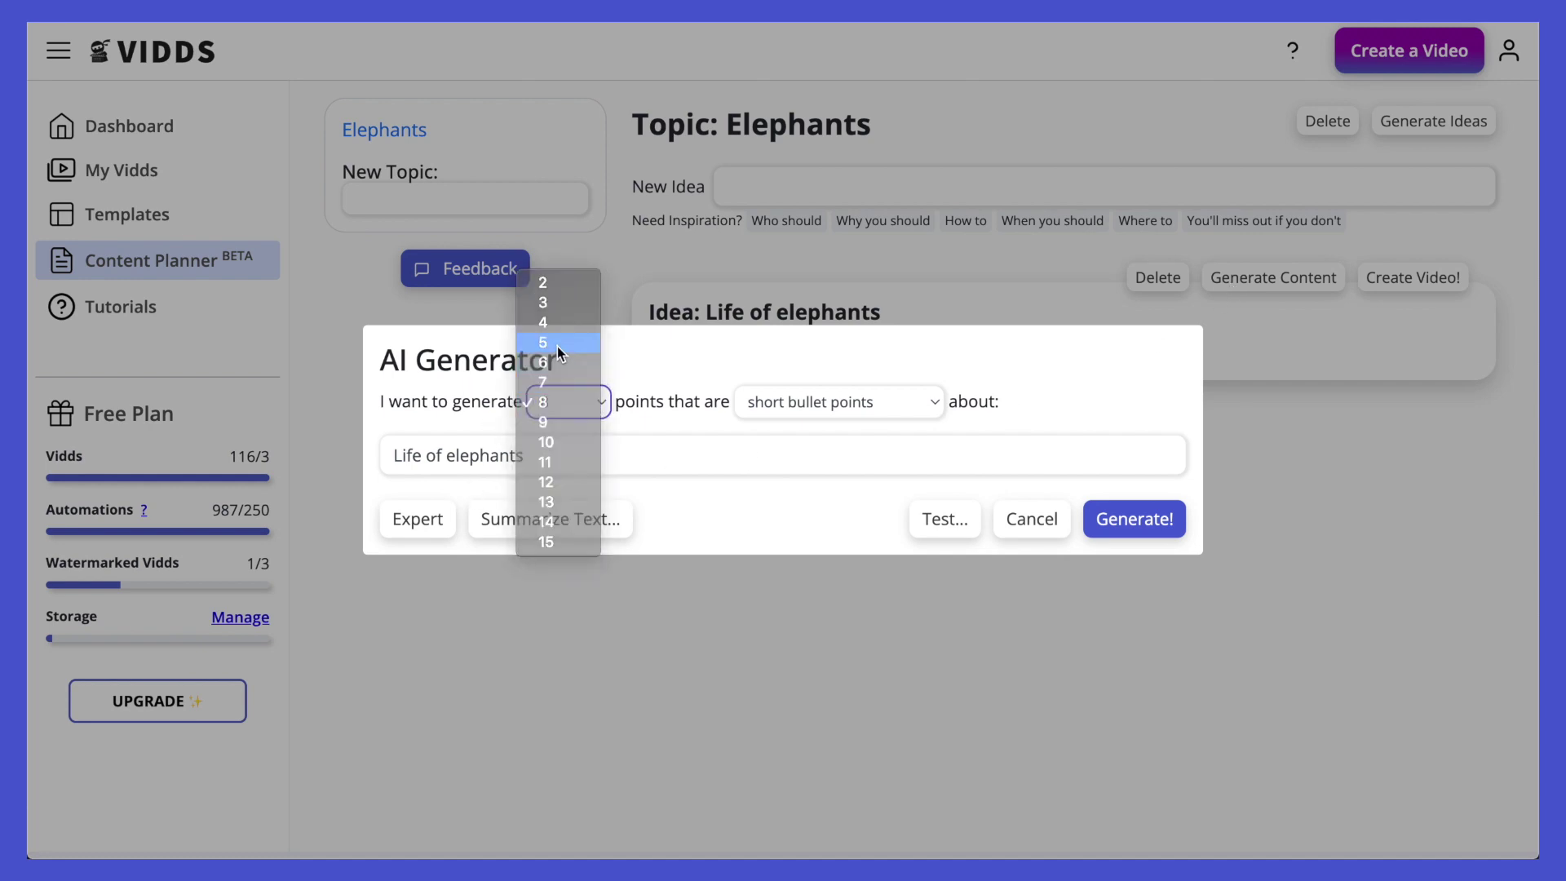
{"action": "left_click", "coordinate": [1126, 530]}
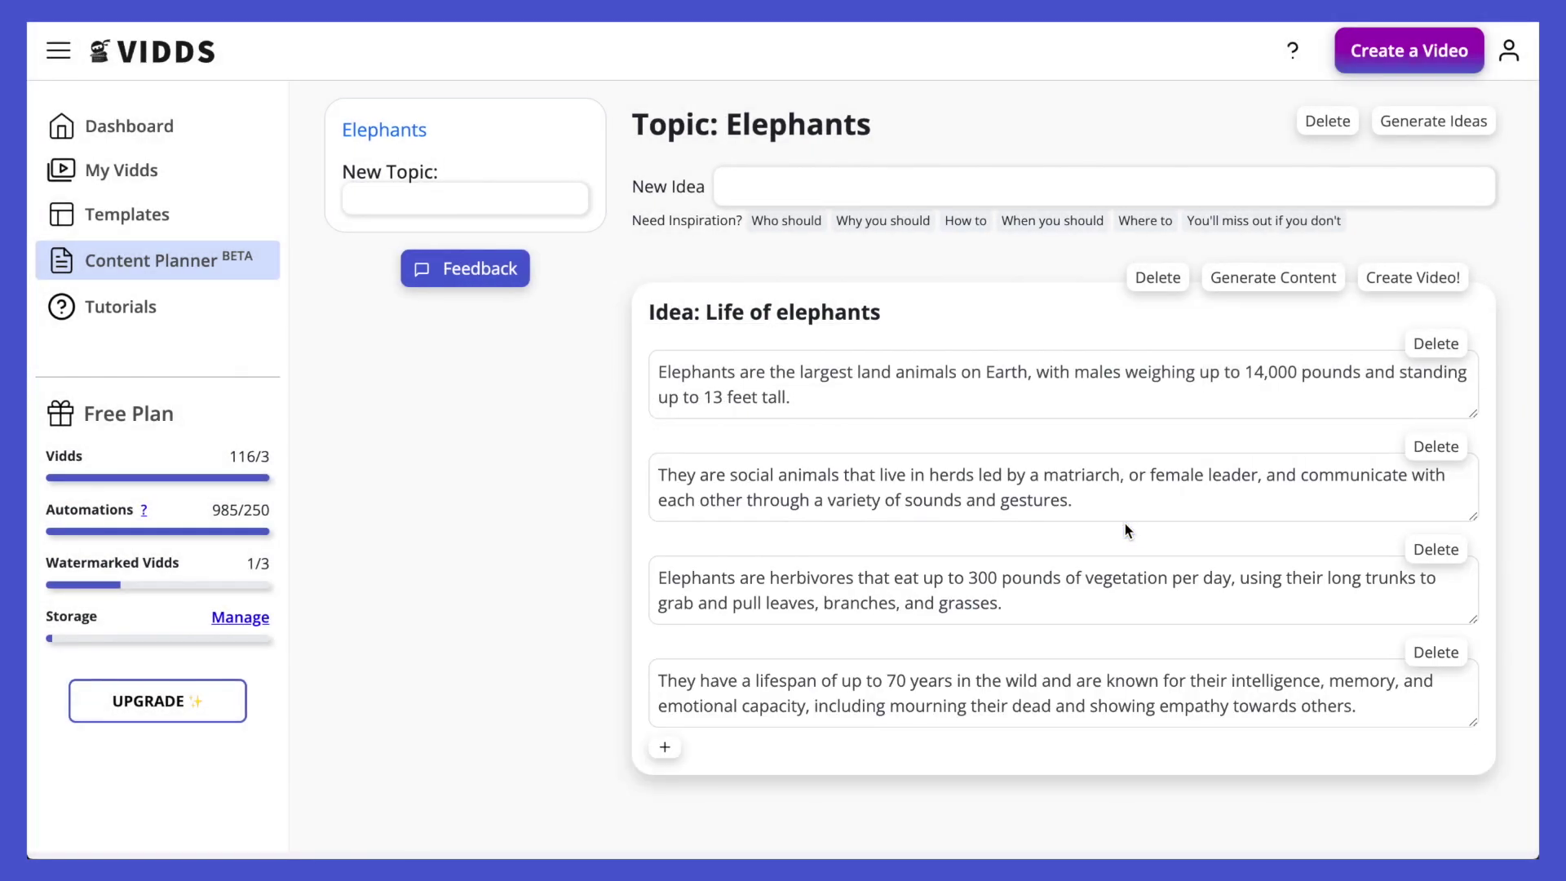
{"action": "scroll", "coordinate": [1134, 507], "scroll_direction": "down", "scroll_amount": 1}
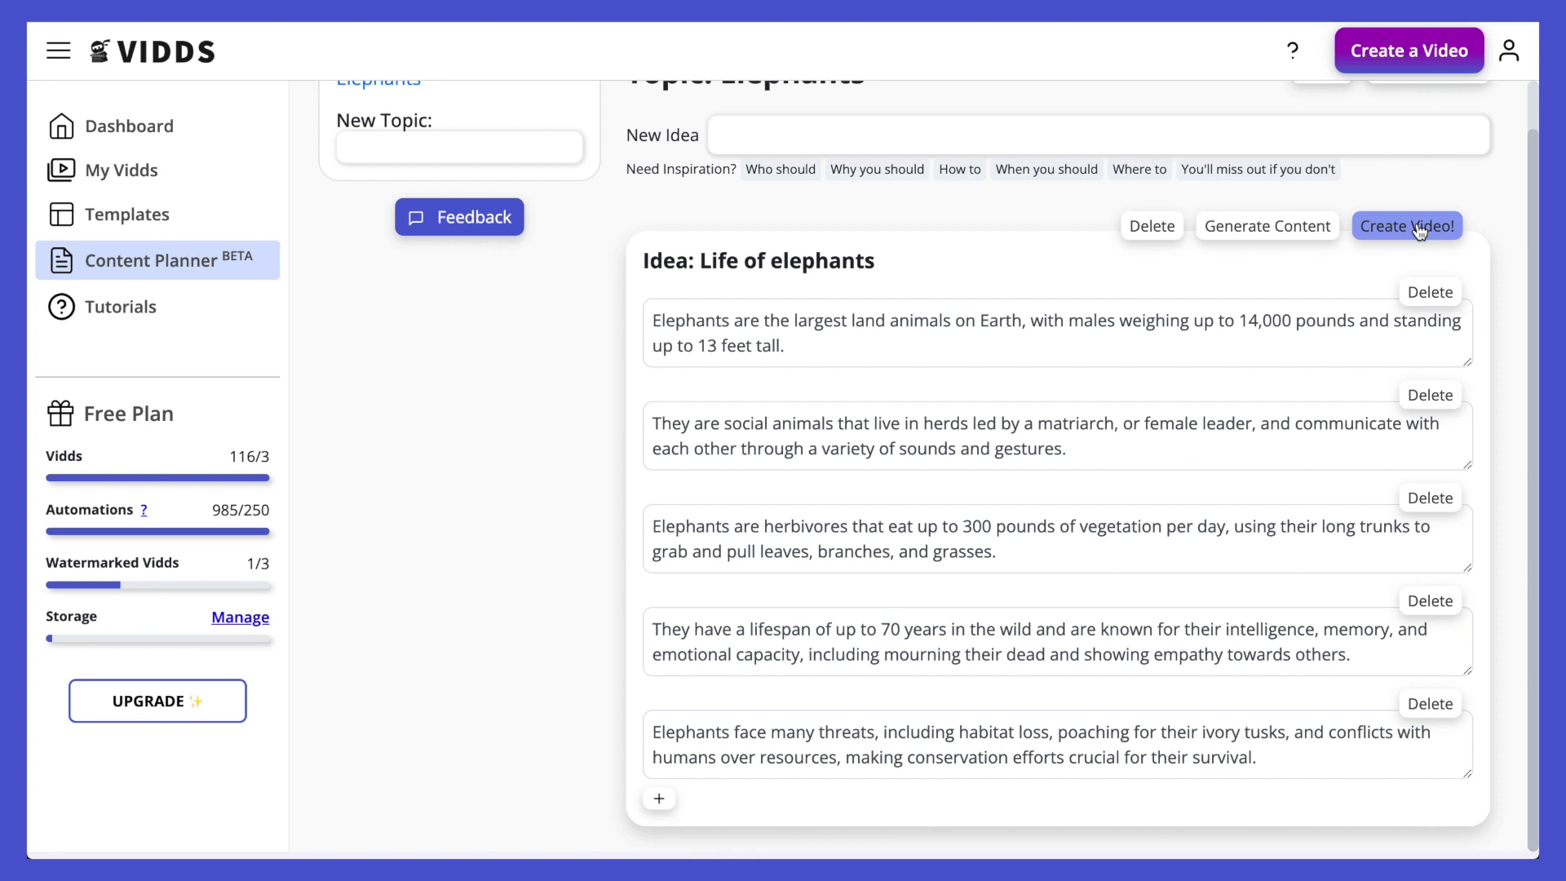
{"action": "scroll", "coordinate": [299, 175], "scroll_direction": "up", "scroll_amount": 1}
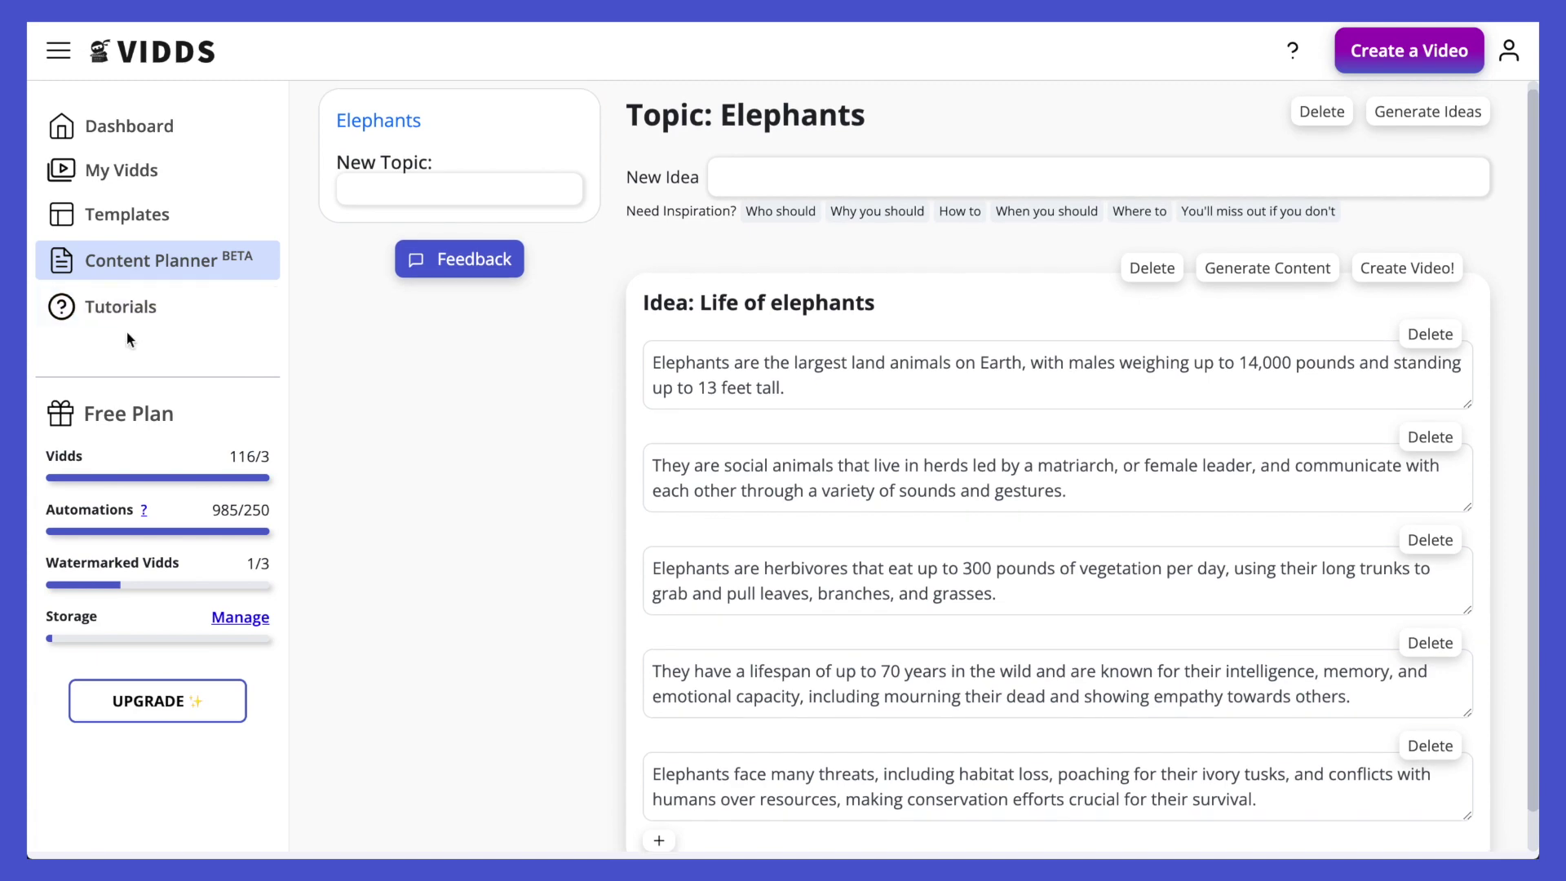
- Check the tutorials page and browse the video formats offered on the dashboard
{"action": "left_click", "coordinate": [111, 315]}
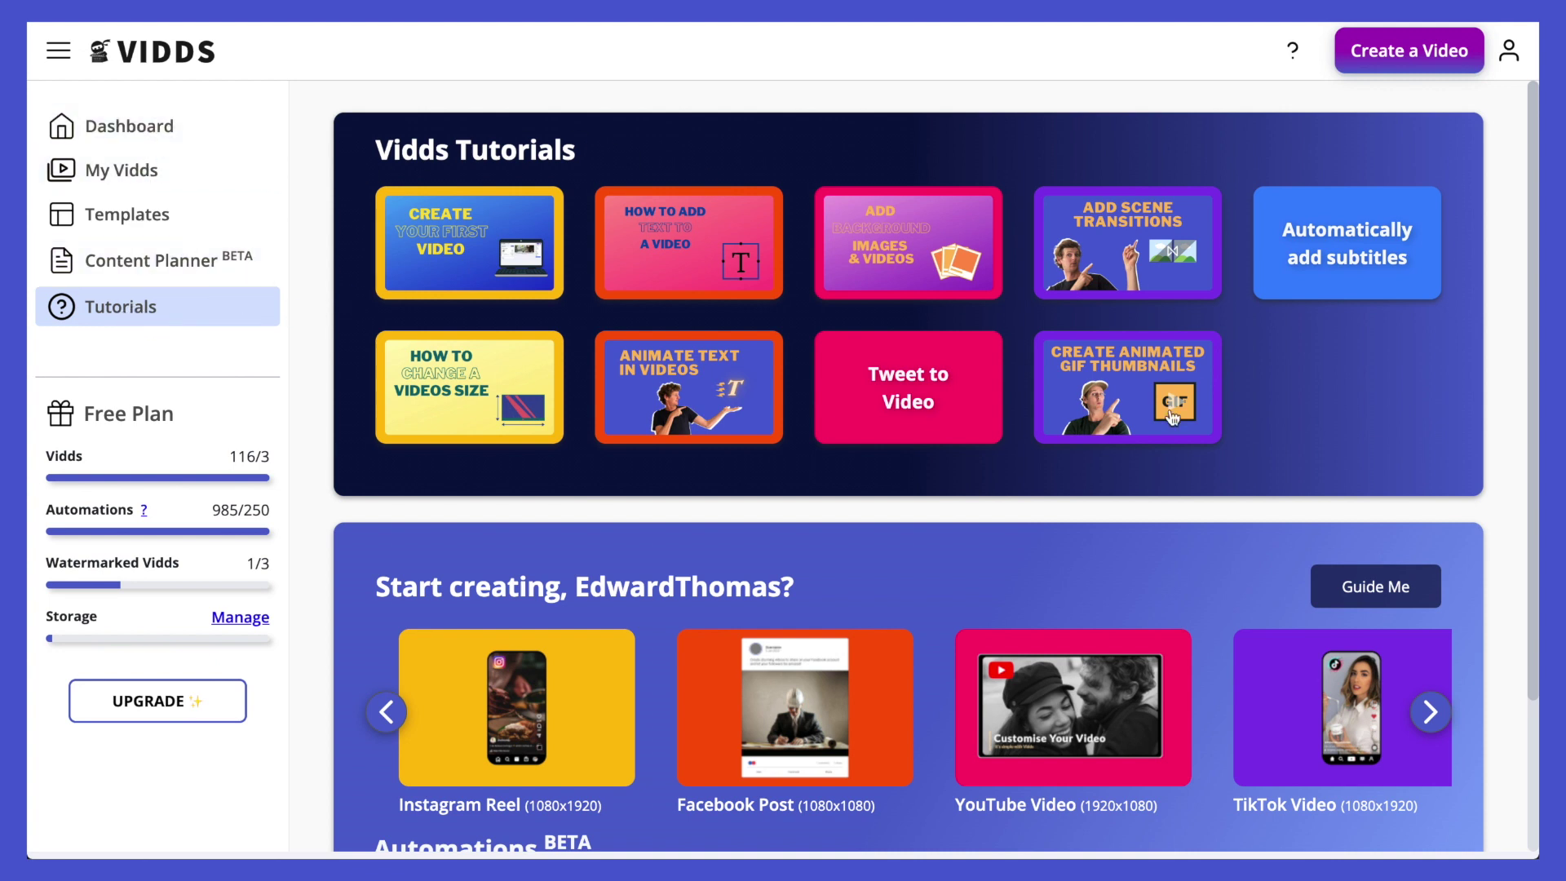
{"action": "left_click", "coordinate": [165, 129]}
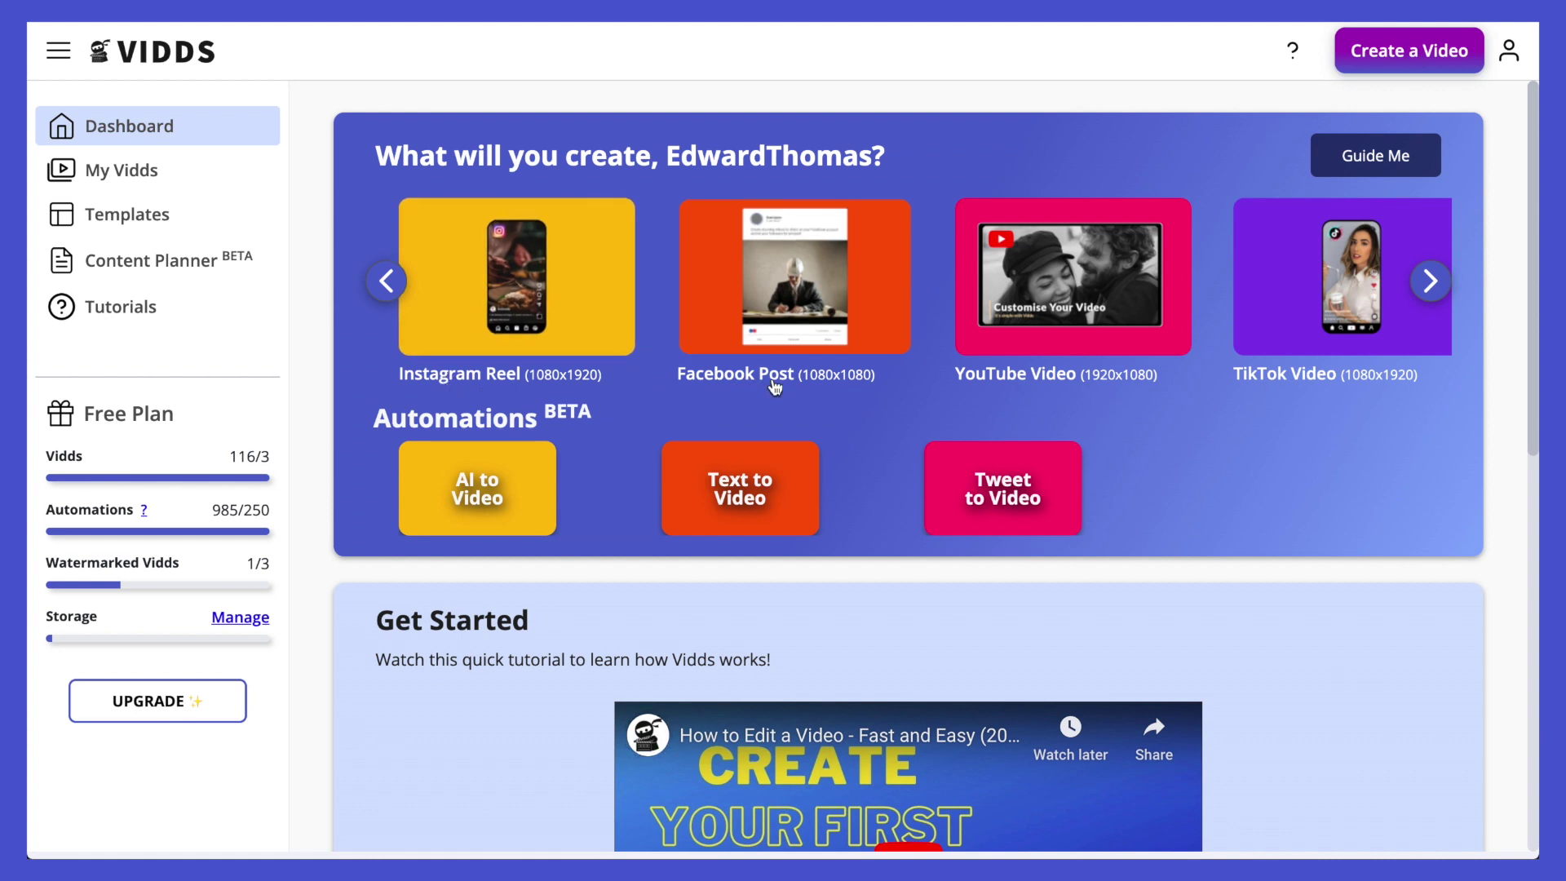
{"action": "left_click", "coordinate": [1429, 282]}
{"action": "left_click", "coordinate": [1429, 282]}
{"action": "left_click", "coordinate": [1429, 281]}
{"action": "left_click", "coordinate": [1429, 281]}
{"action": "left_click", "coordinate": [1430, 282]}
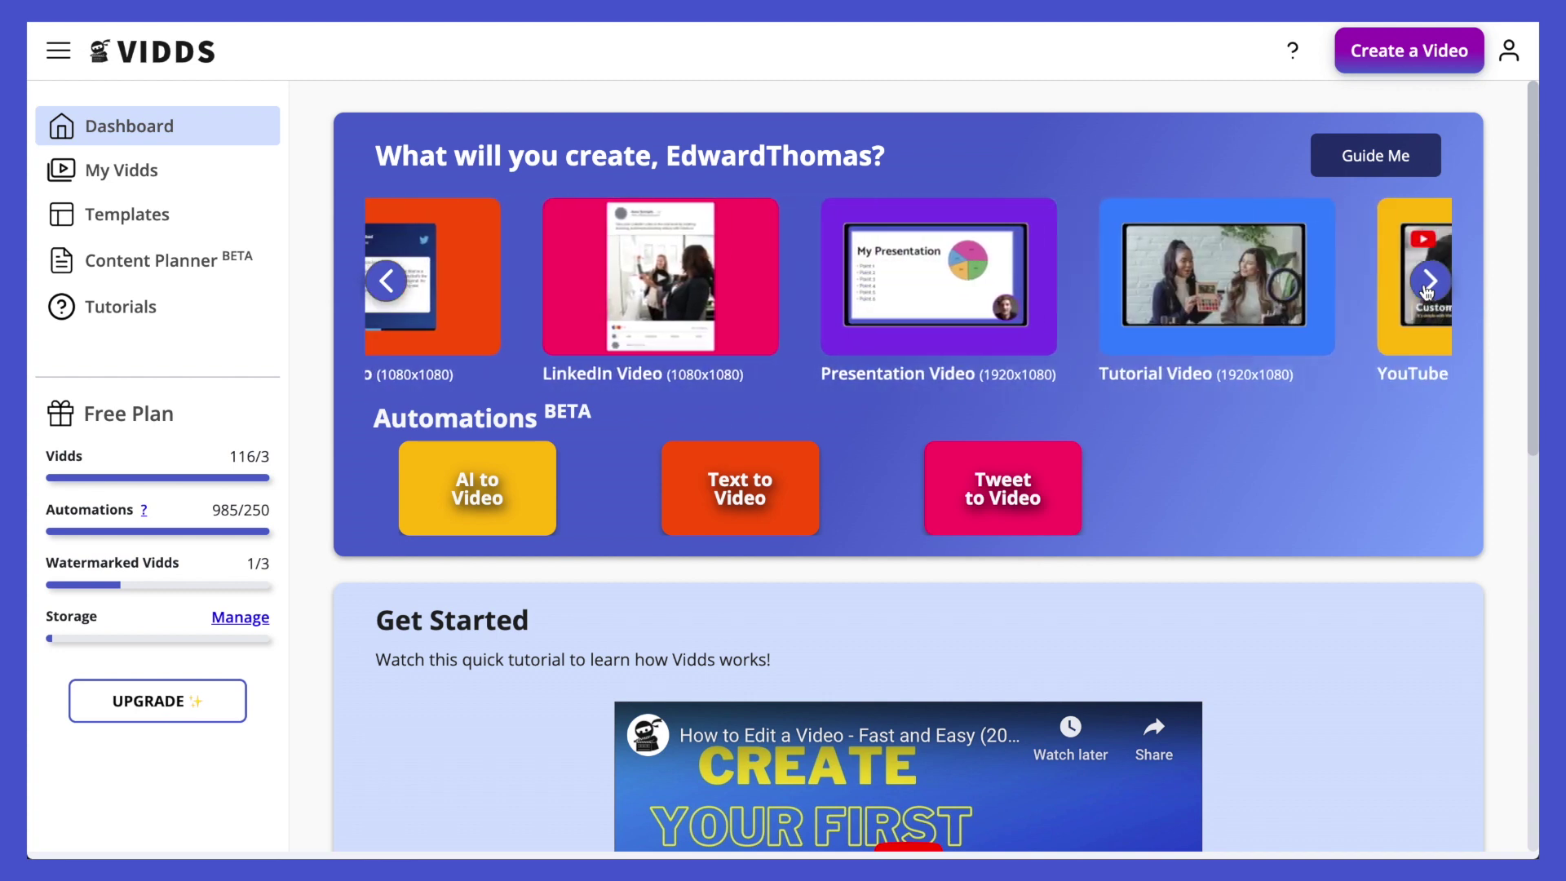
{"action": "left_click", "coordinate": [1429, 281]}
{"action": "left_click", "coordinate": [1430, 285]}
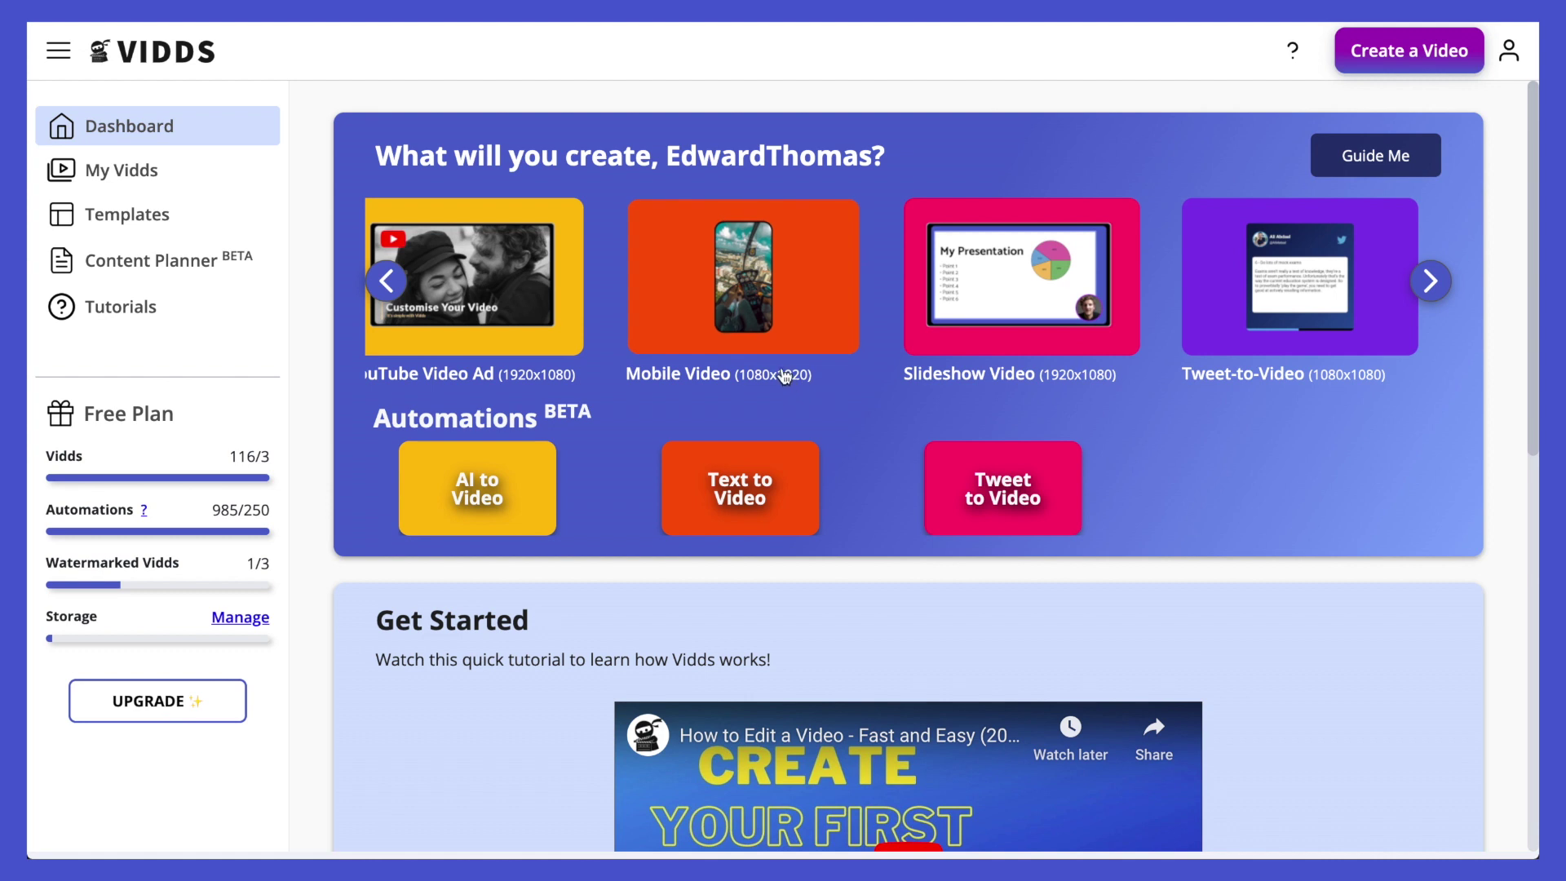
- Check the preset and custom size options for a new video and look back through the dashboard's video formats
{"action": "left_click", "coordinate": [1423, 62]}
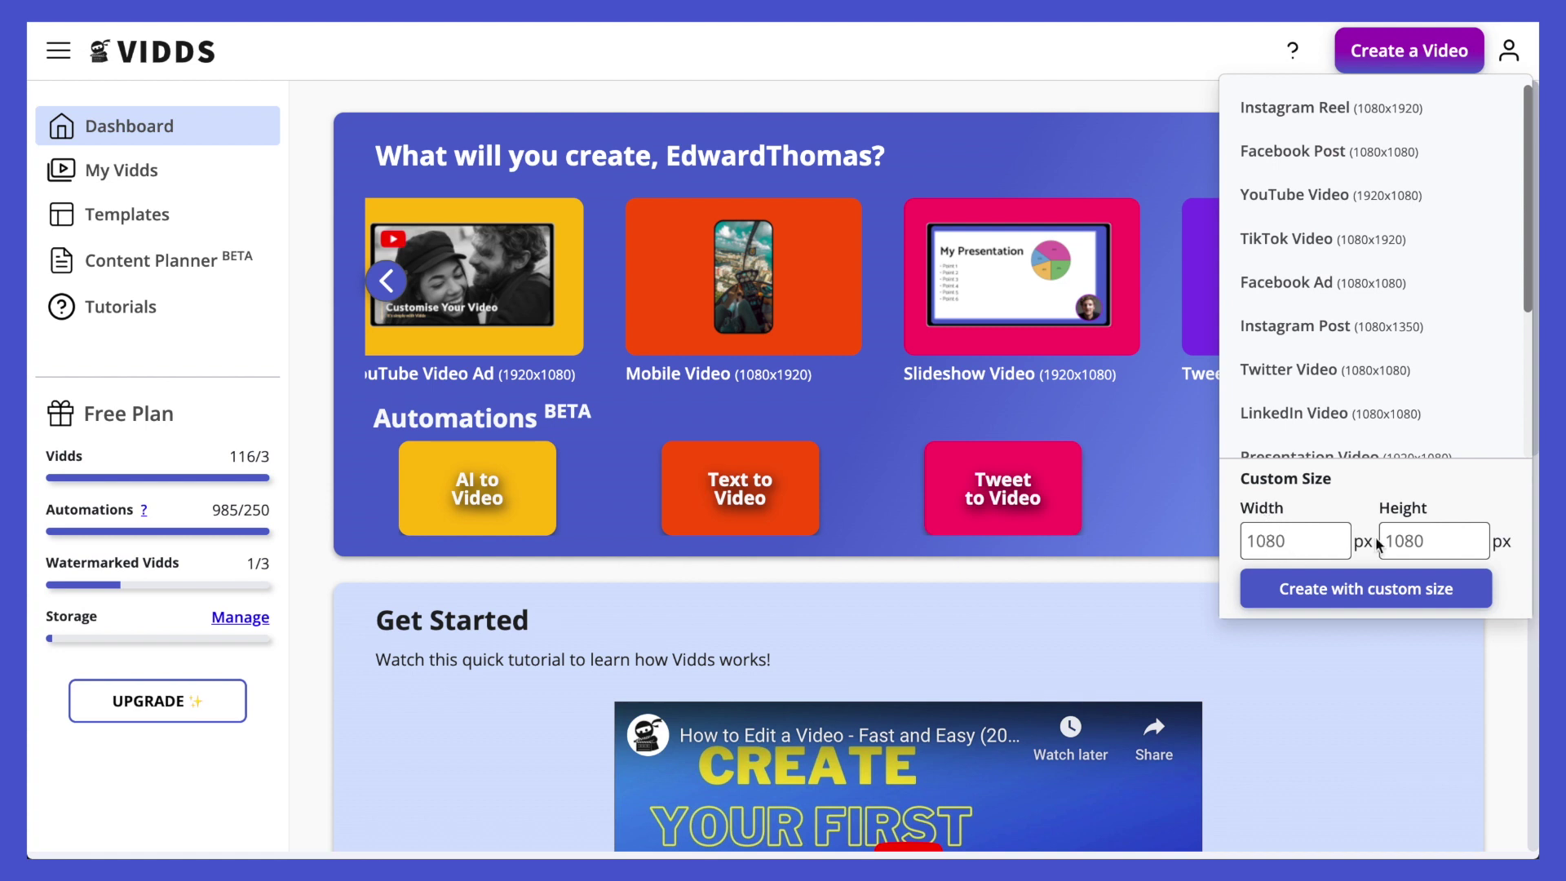
{"action": "left_click", "coordinate": [1159, 581]}
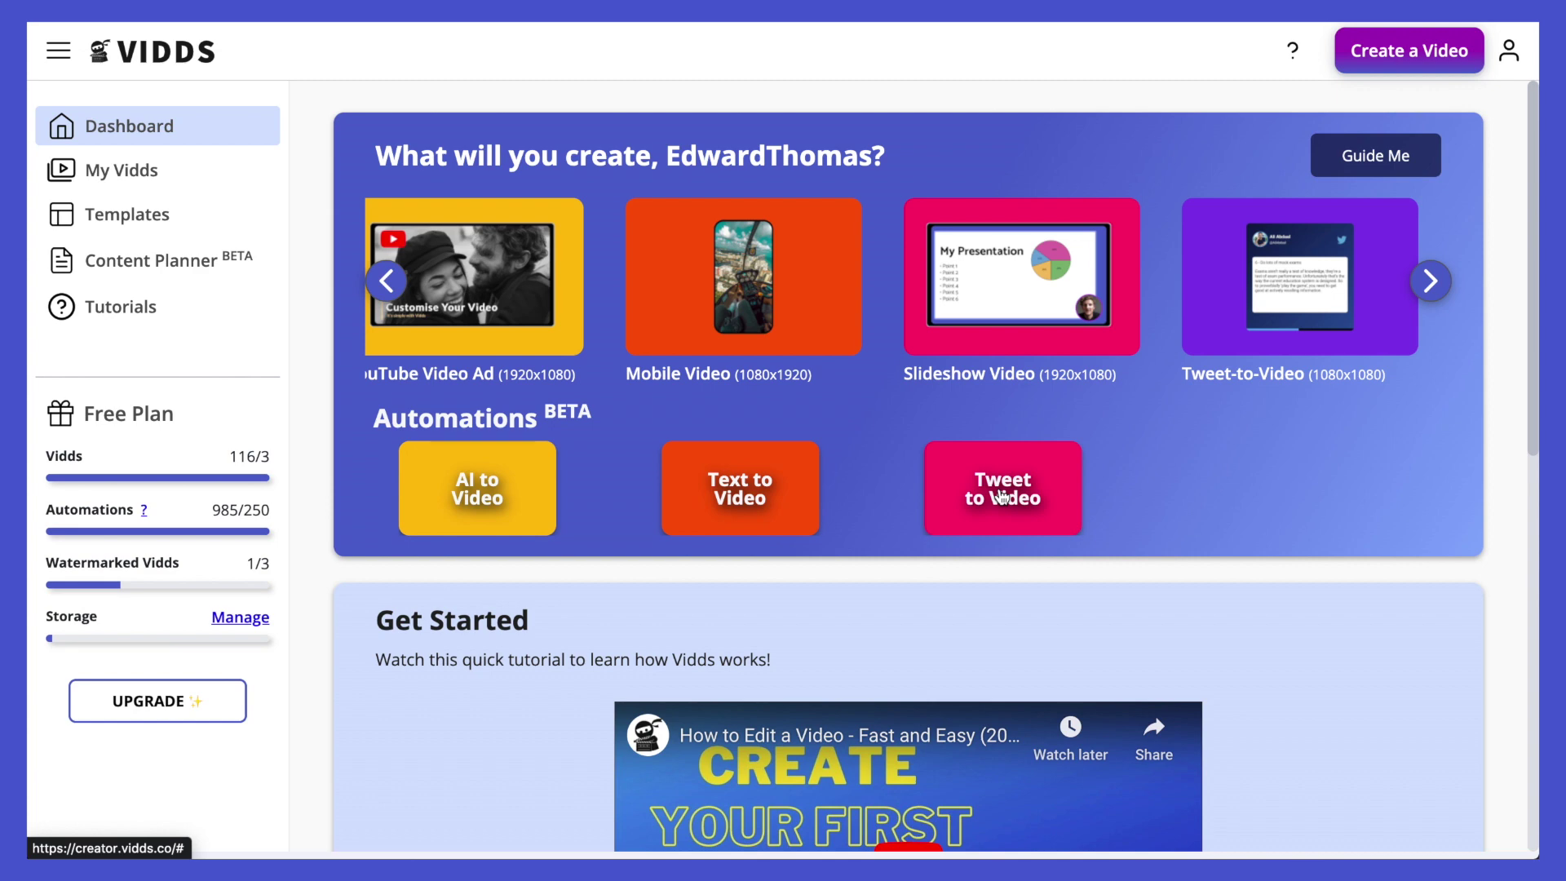
{"action": "scroll", "coordinate": [1001, 495], "scroll_direction": "down", "scroll_amount": 3}
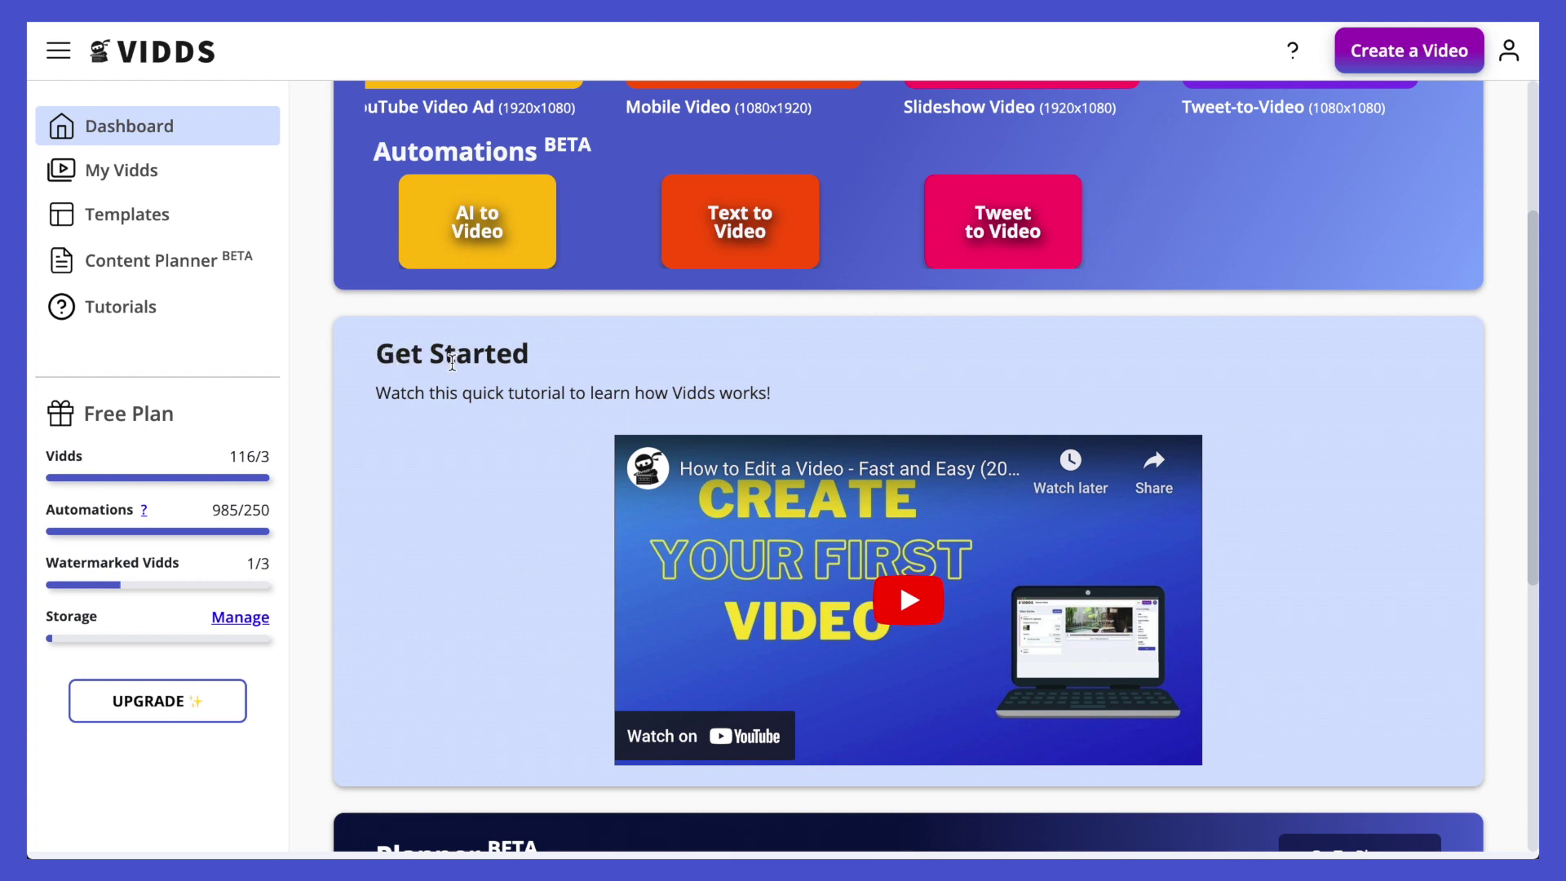
{"action": "scroll", "coordinate": [458, 512], "scroll_direction": "up", "scroll_amount": 3}
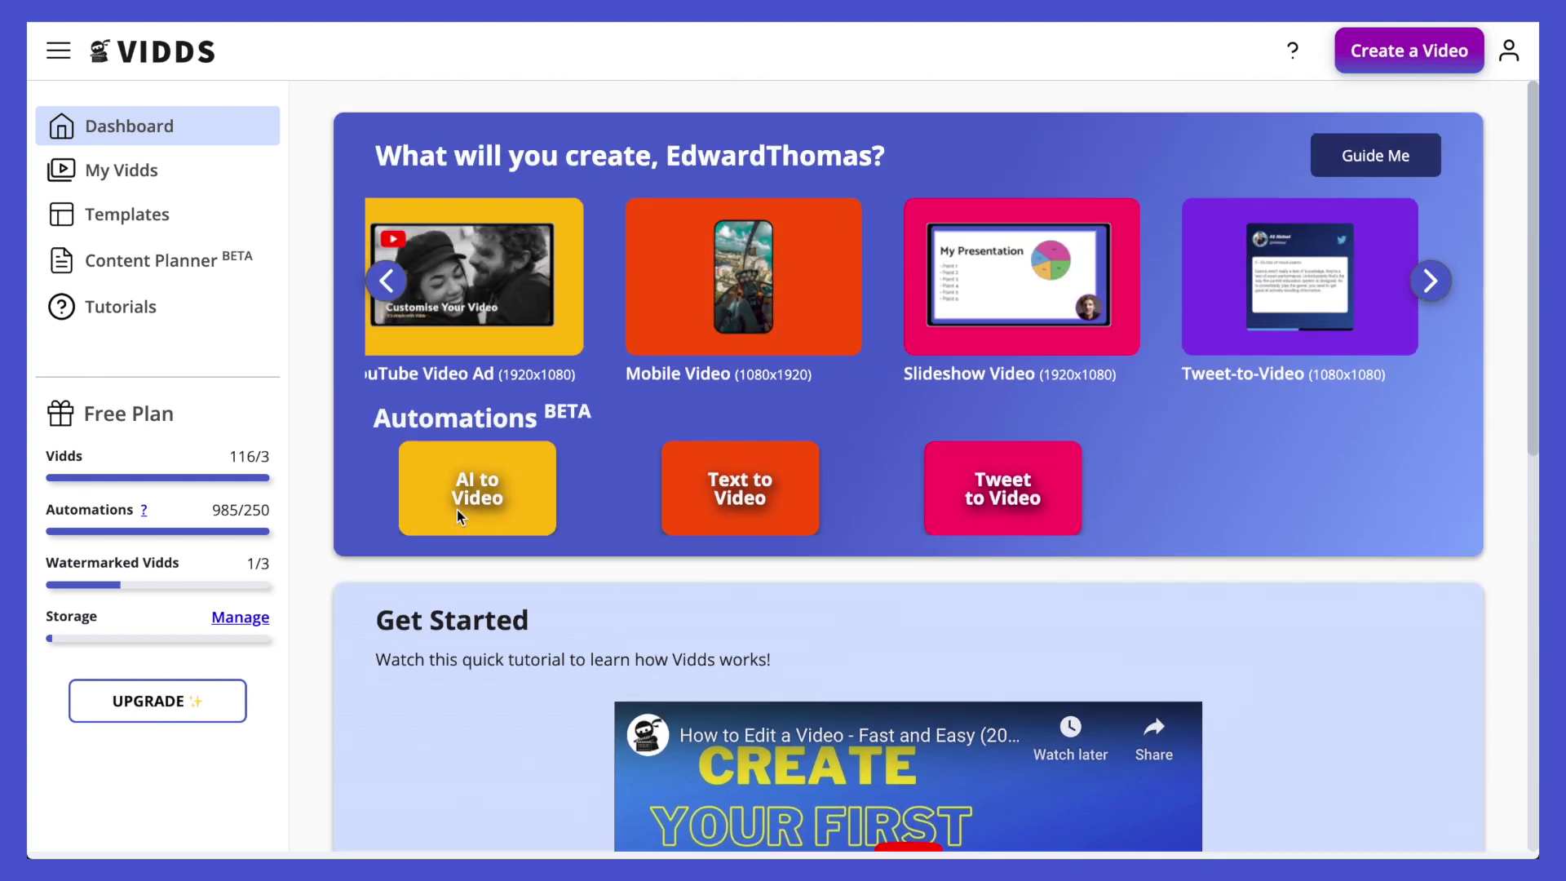
{"action": "left_click", "coordinate": [389, 283]}
{"action": "left_click", "coordinate": [388, 282]}
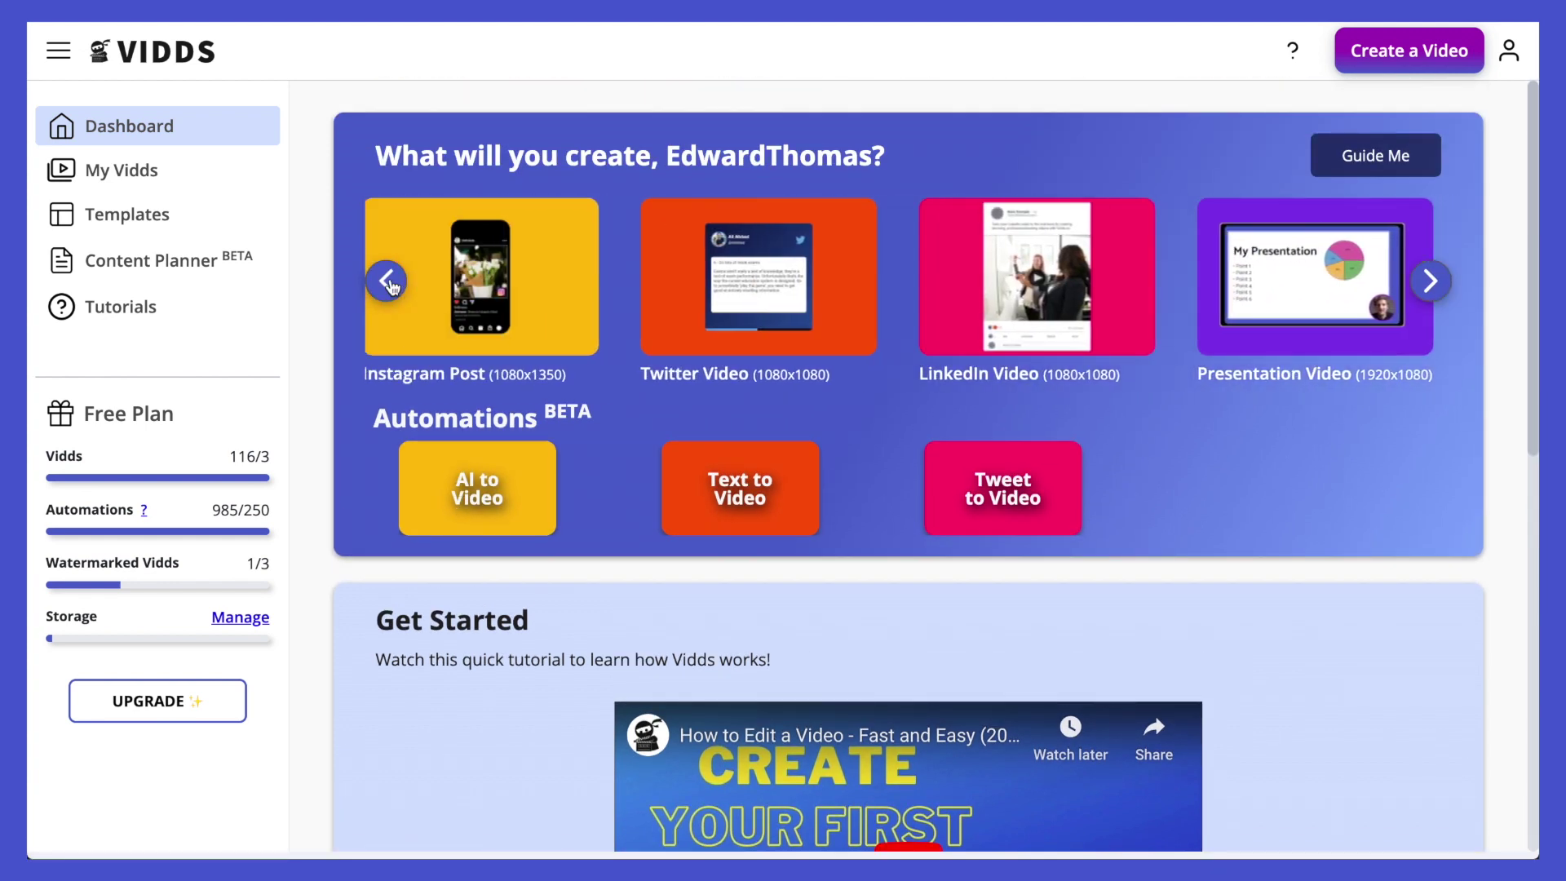
{"action": "left_click", "coordinate": [388, 283]}
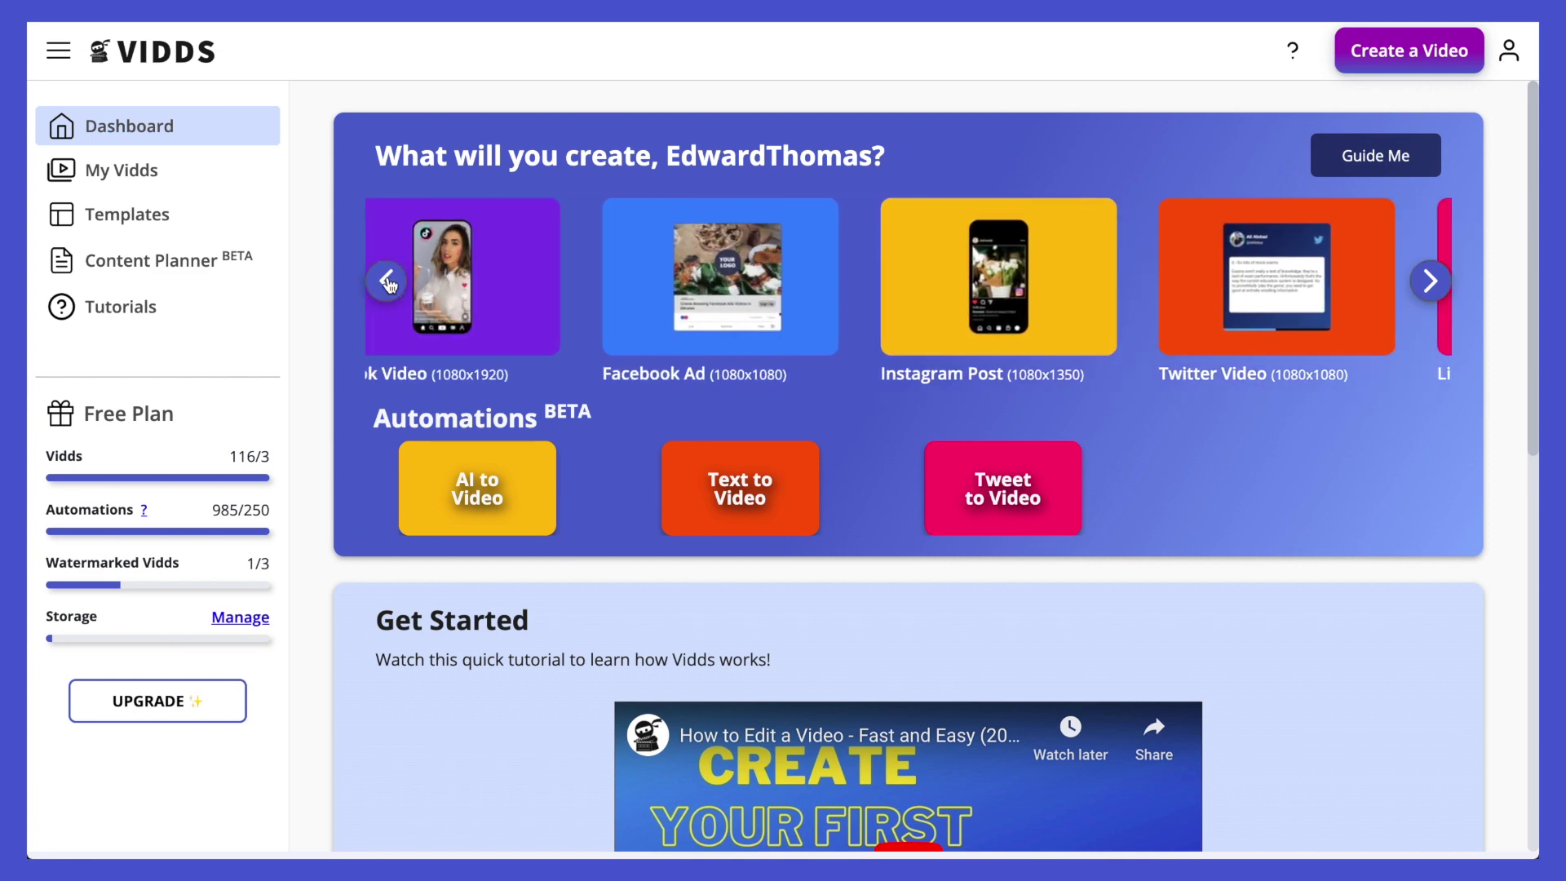
- Create an Instagram Post video (1080x1350) starting from the featured "Social Media Tips for Businesses" scene
{"action": "left_click", "coordinate": [1020, 270]}
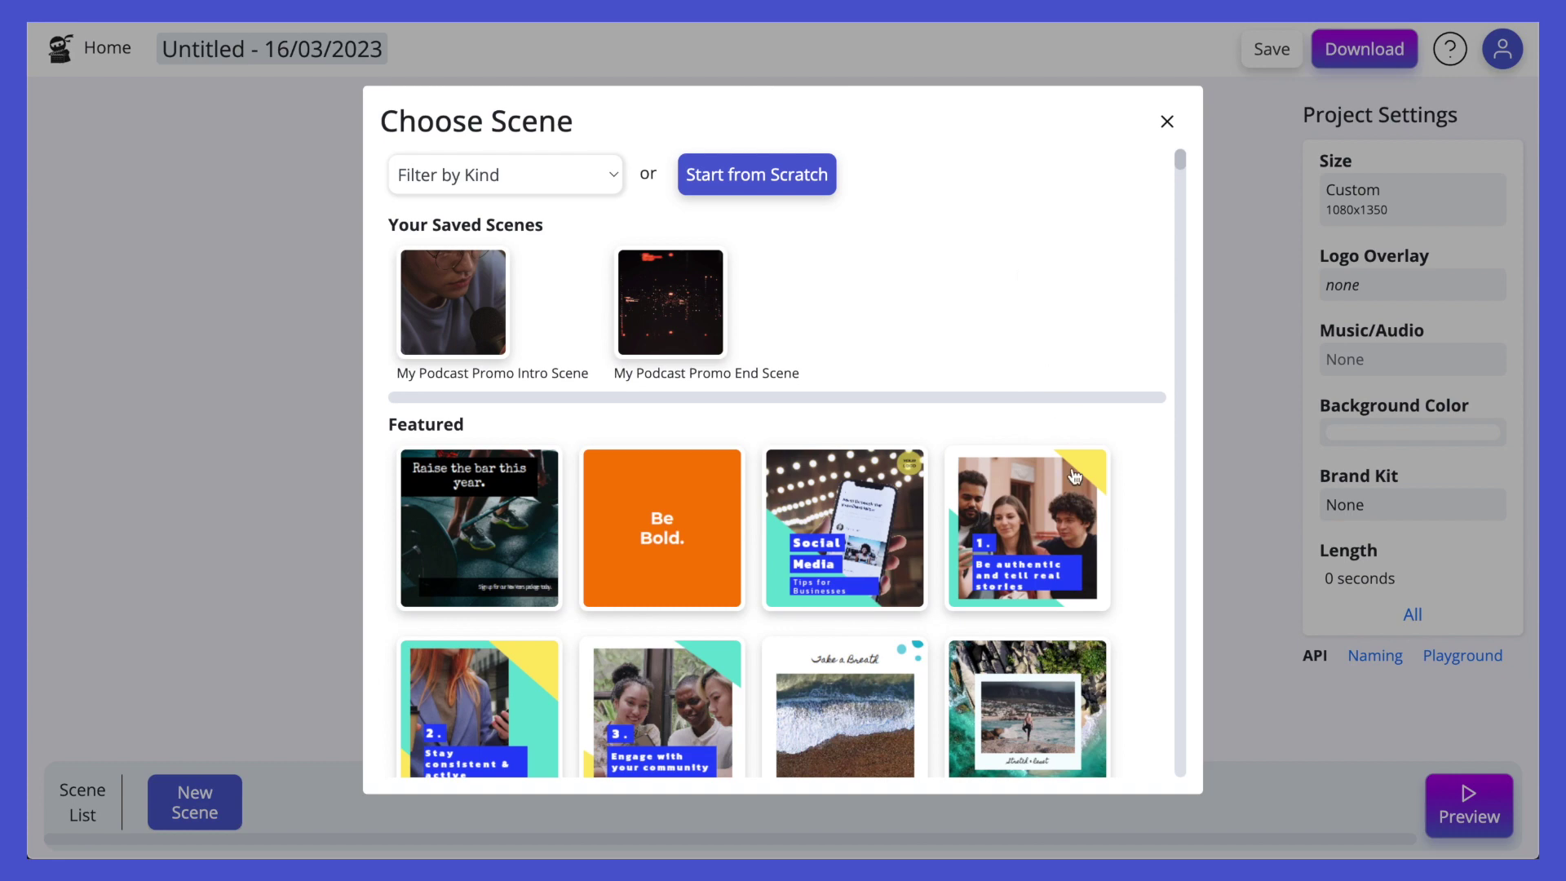
{"action": "scroll", "coordinate": [1072, 497], "scroll_direction": "down", "scroll_amount": 10}
{"action": "scroll", "coordinate": [1072, 512], "scroll_direction": "up", "scroll_amount": 10}
{"action": "scroll", "coordinate": [804, 433], "scroll_direction": "down", "scroll_amount": 7}
{"action": "scroll", "coordinate": [804, 433], "scroll_direction": "up", "scroll_amount": 3}
{"action": "scroll", "coordinate": [804, 432], "scroll_direction": "up", "scroll_amount": 5}
{"action": "scroll", "coordinate": [805, 416], "scroll_direction": "down", "scroll_amount": 2}
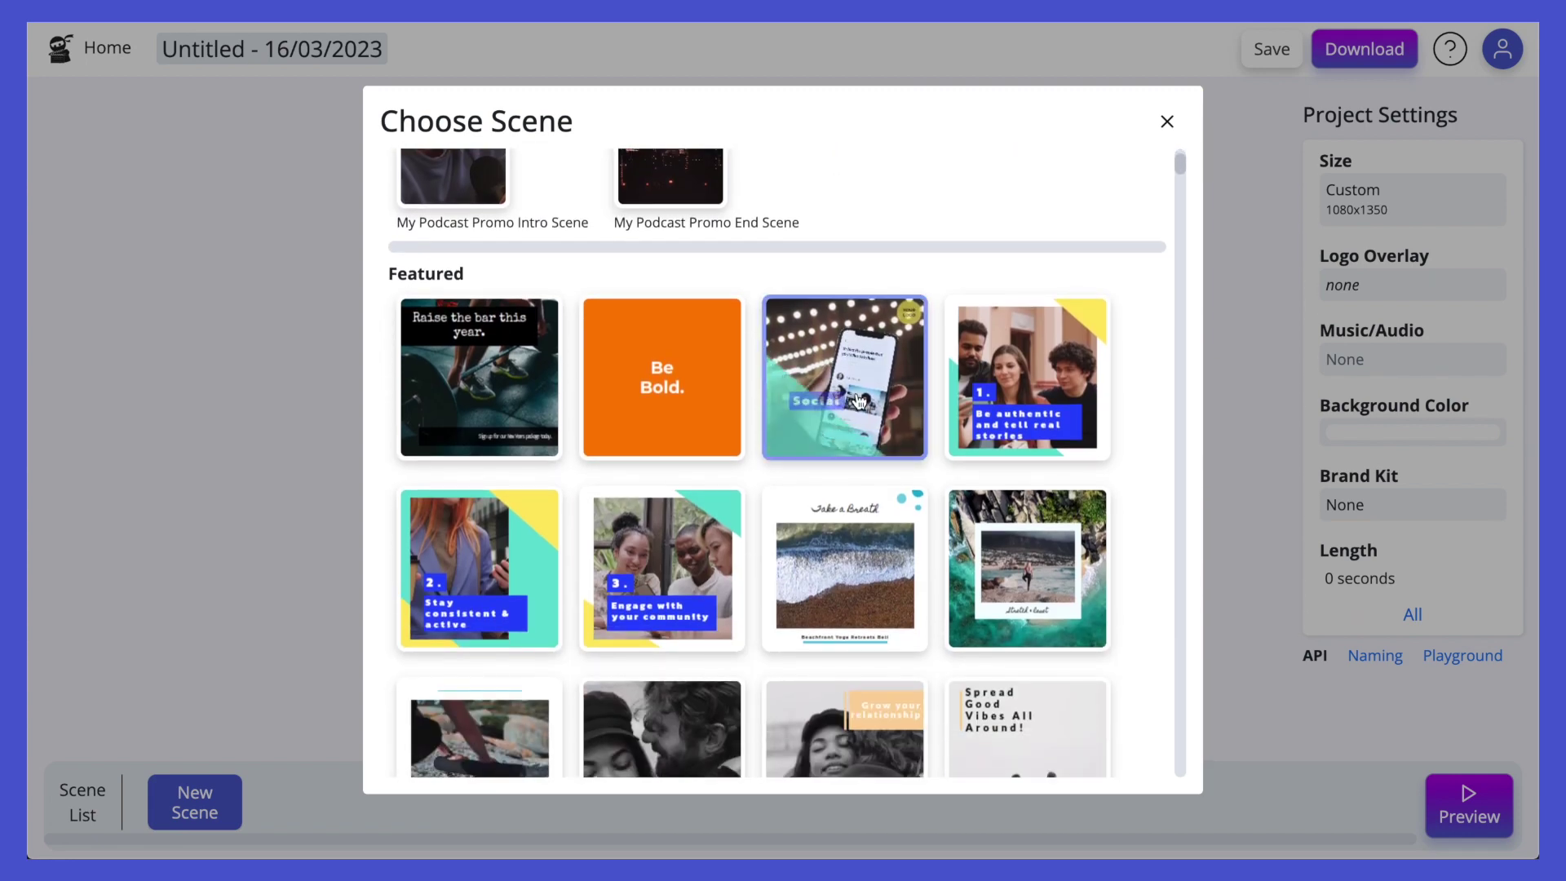
{"action": "left_click", "coordinate": [854, 387]}
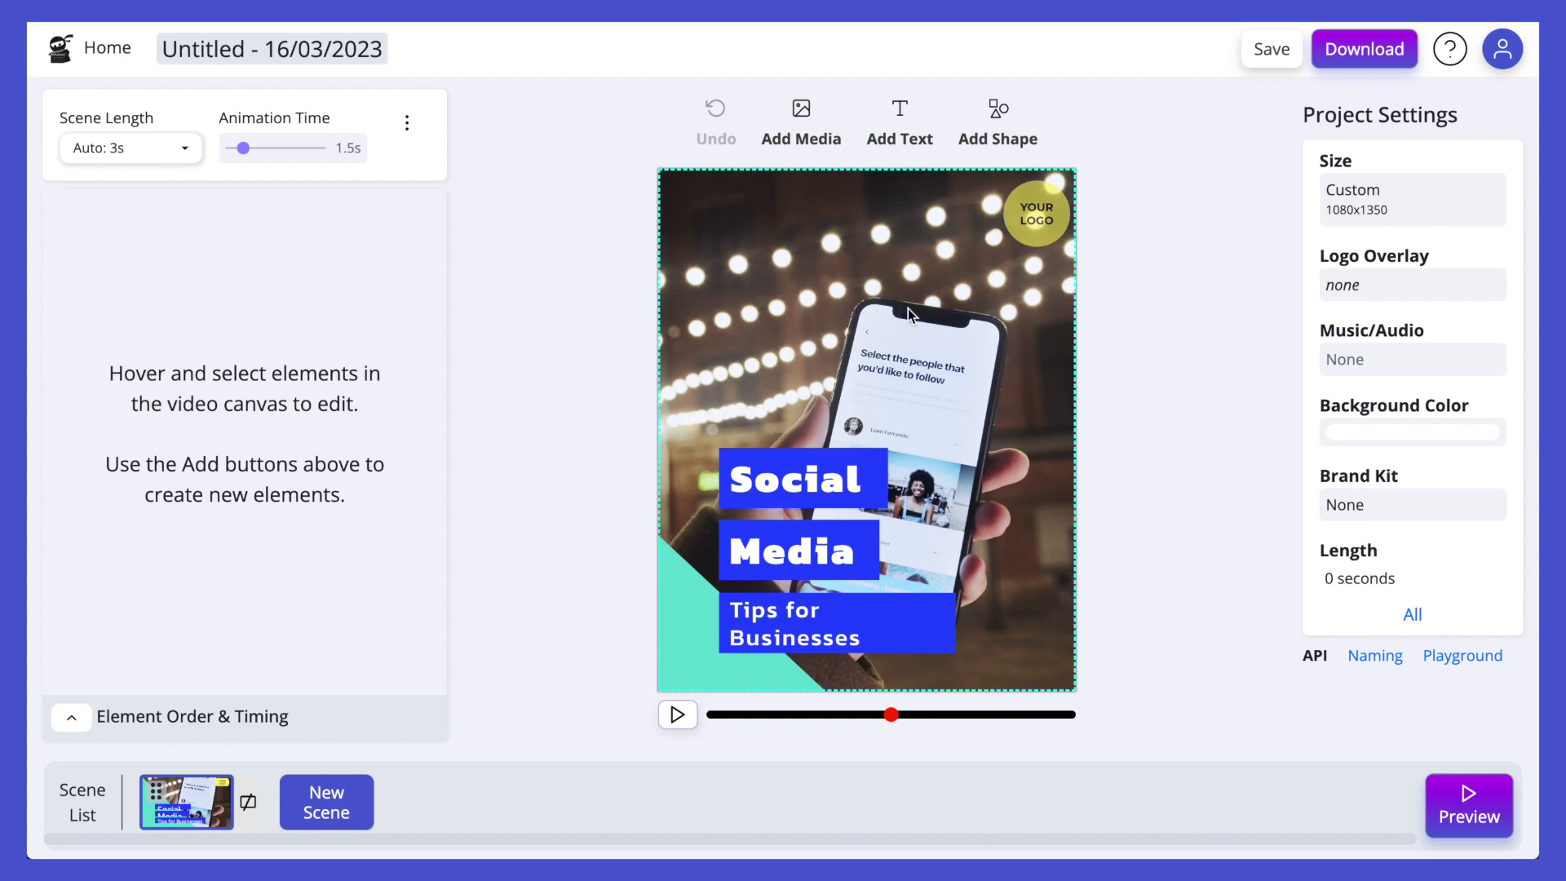
- Check the custom video size settings and examine the font, animation and background options of the "Social" text
{"action": "left_click", "coordinate": [1353, 207]}
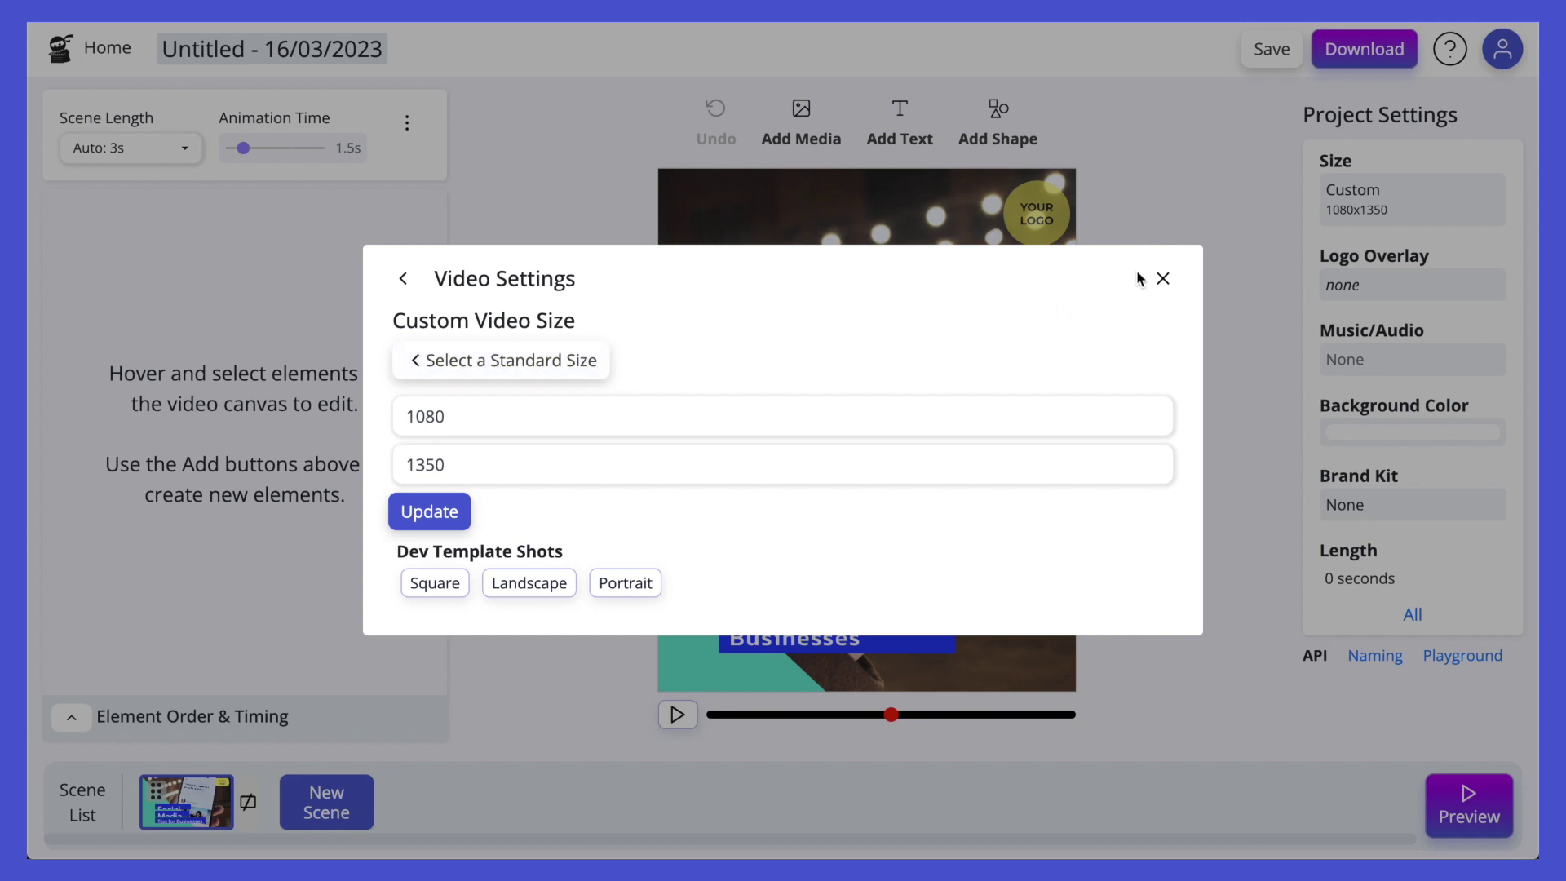
{"action": "left_click", "coordinate": [1163, 278]}
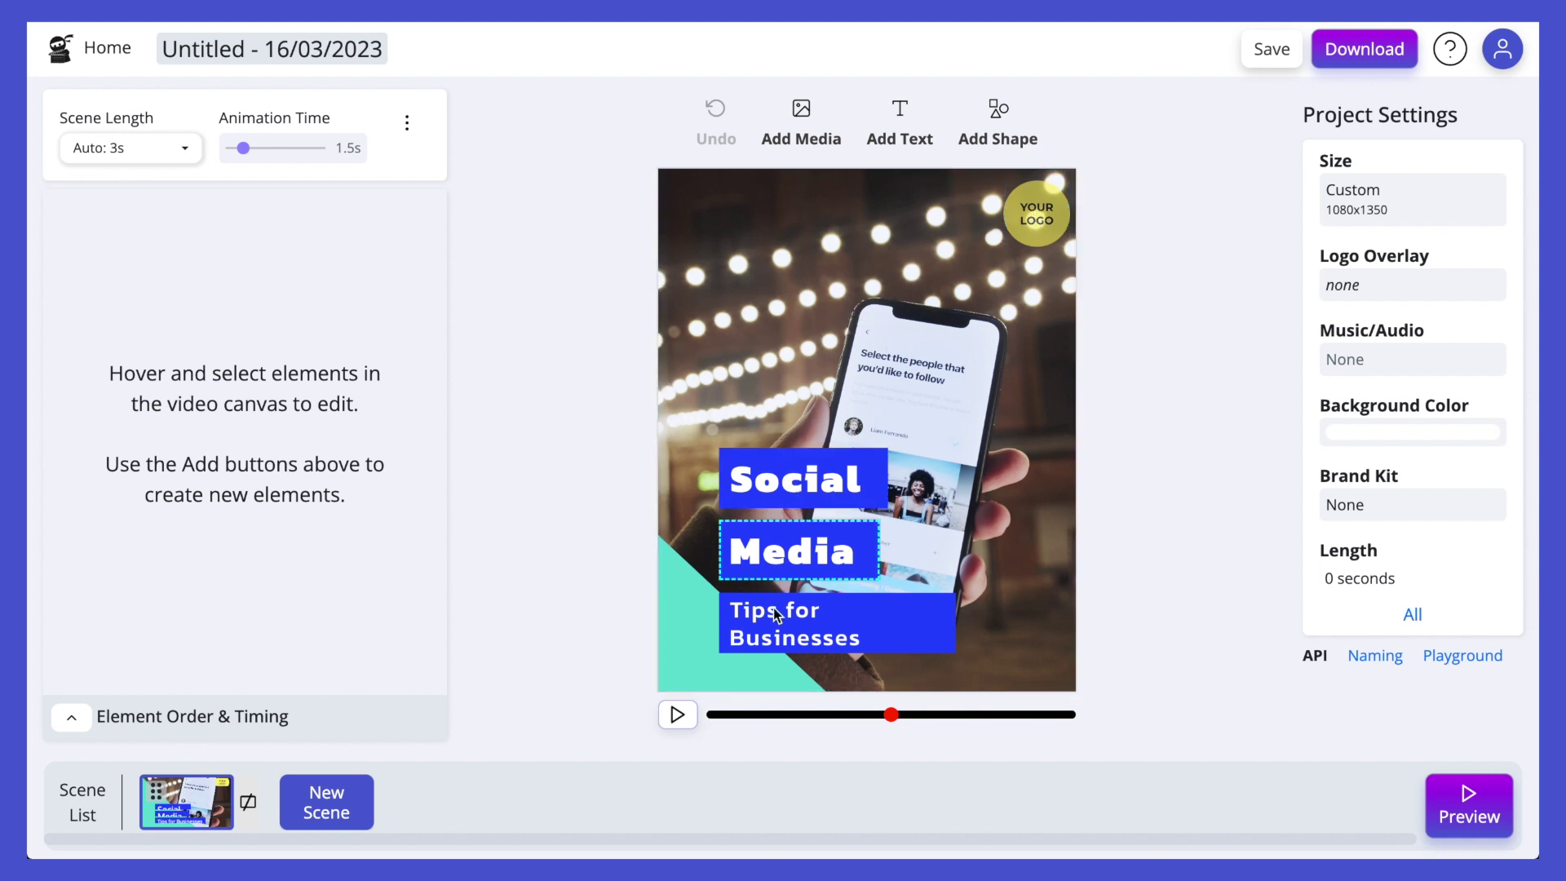
{"action": "left_click", "coordinate": [779, 481]}
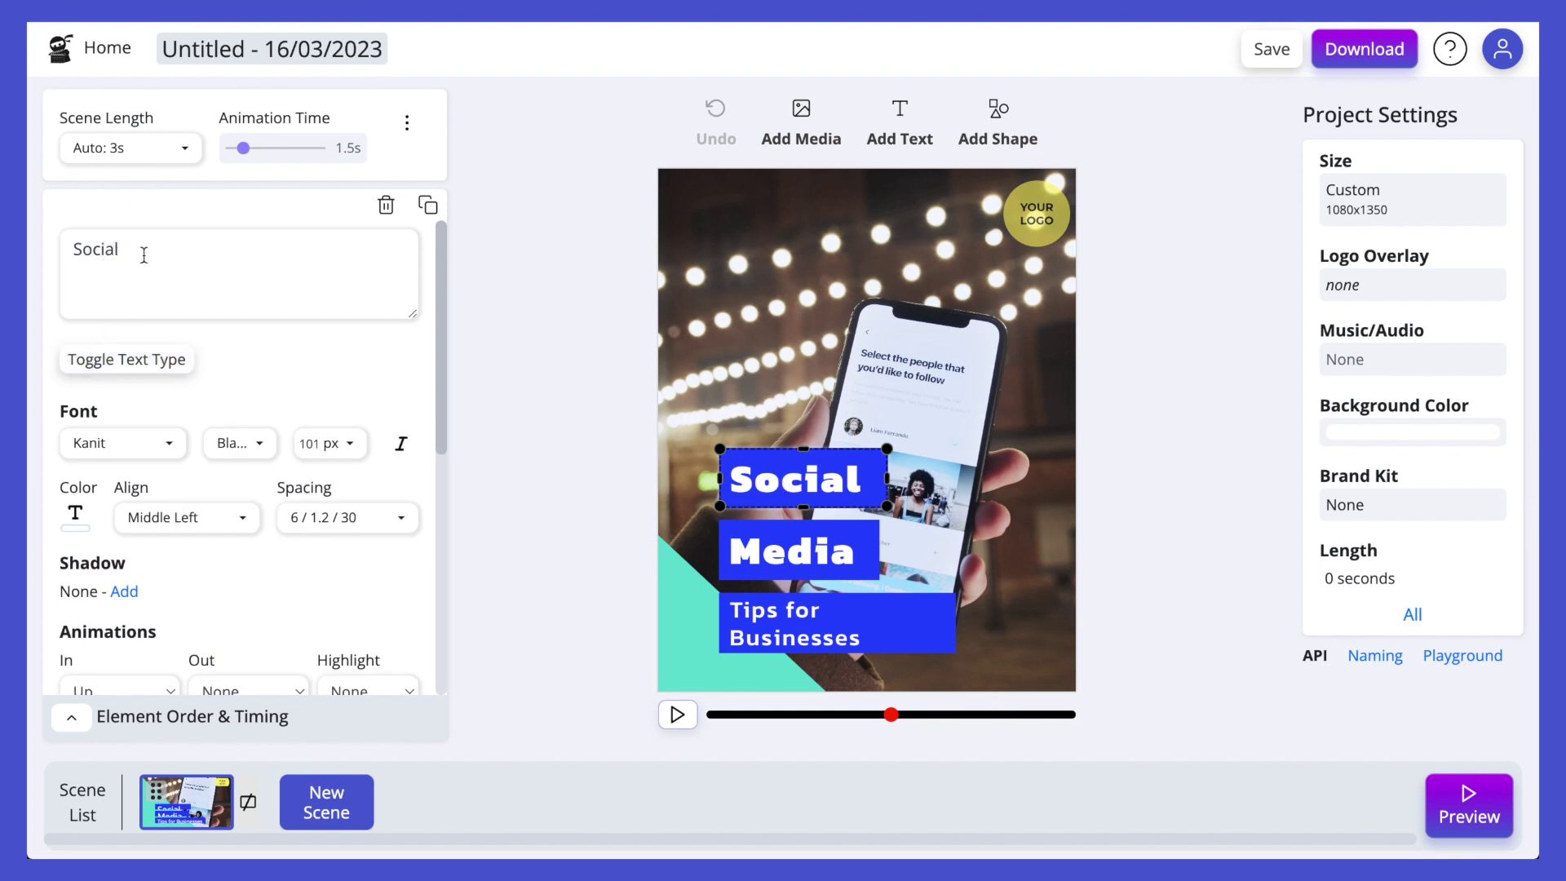
{"action": "scroll", "coordinate": [181, 350], "scroll_direction": "down", "scroll_amount": 1}
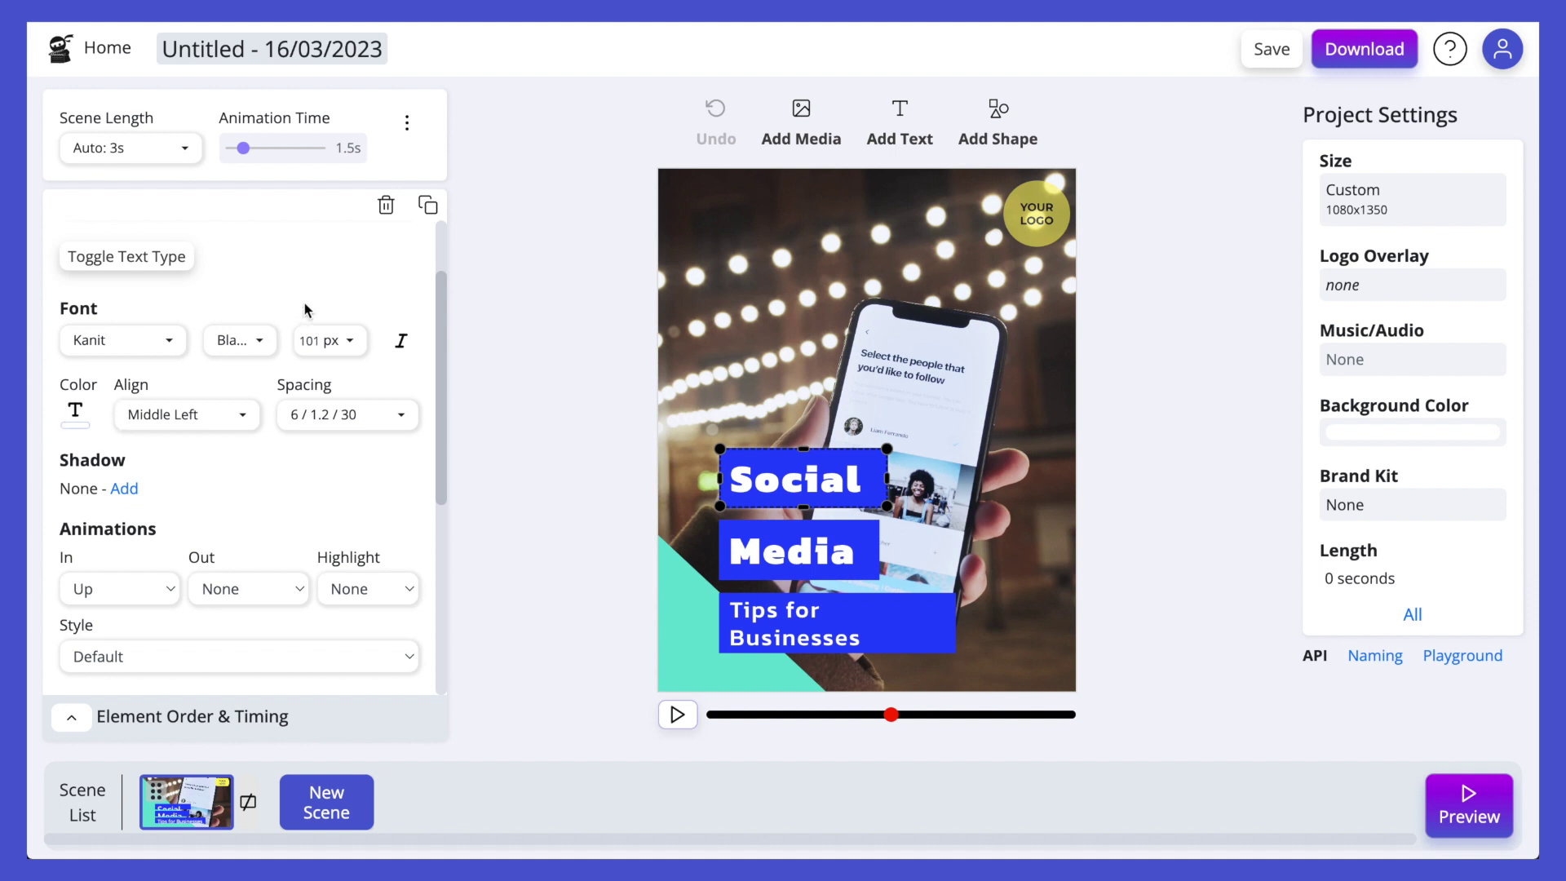
{"action": "scroll", "coordinate": [326, 538], "scroll_direction": "down", "scroll_amount": 1}
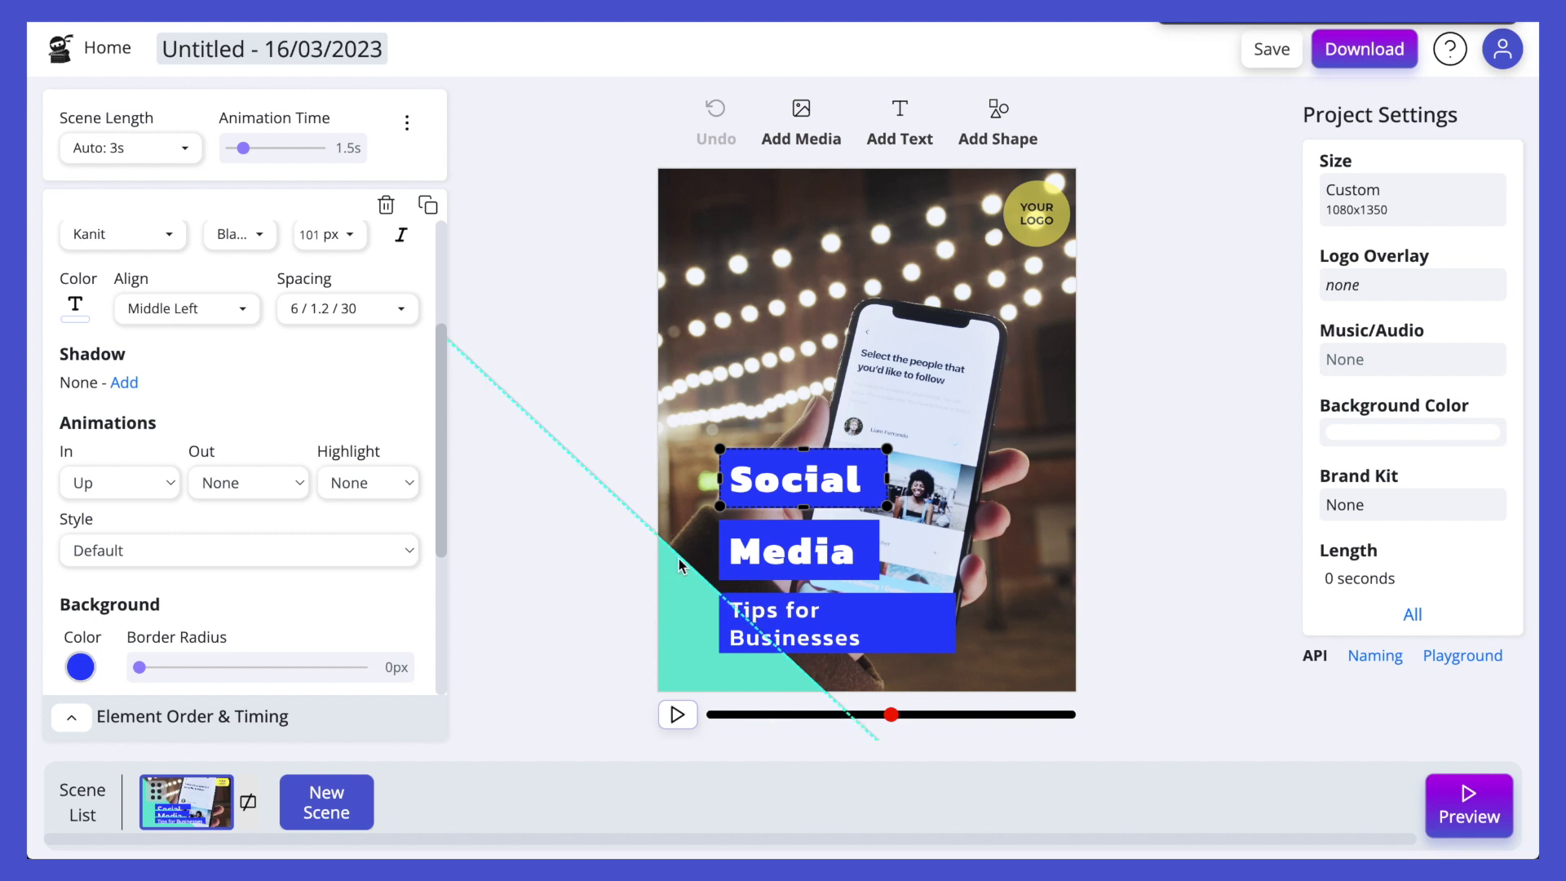
{"action": "scroll", "coordinate": [269, 539], "scroll_direction": "down", "scroll_amount": 1}
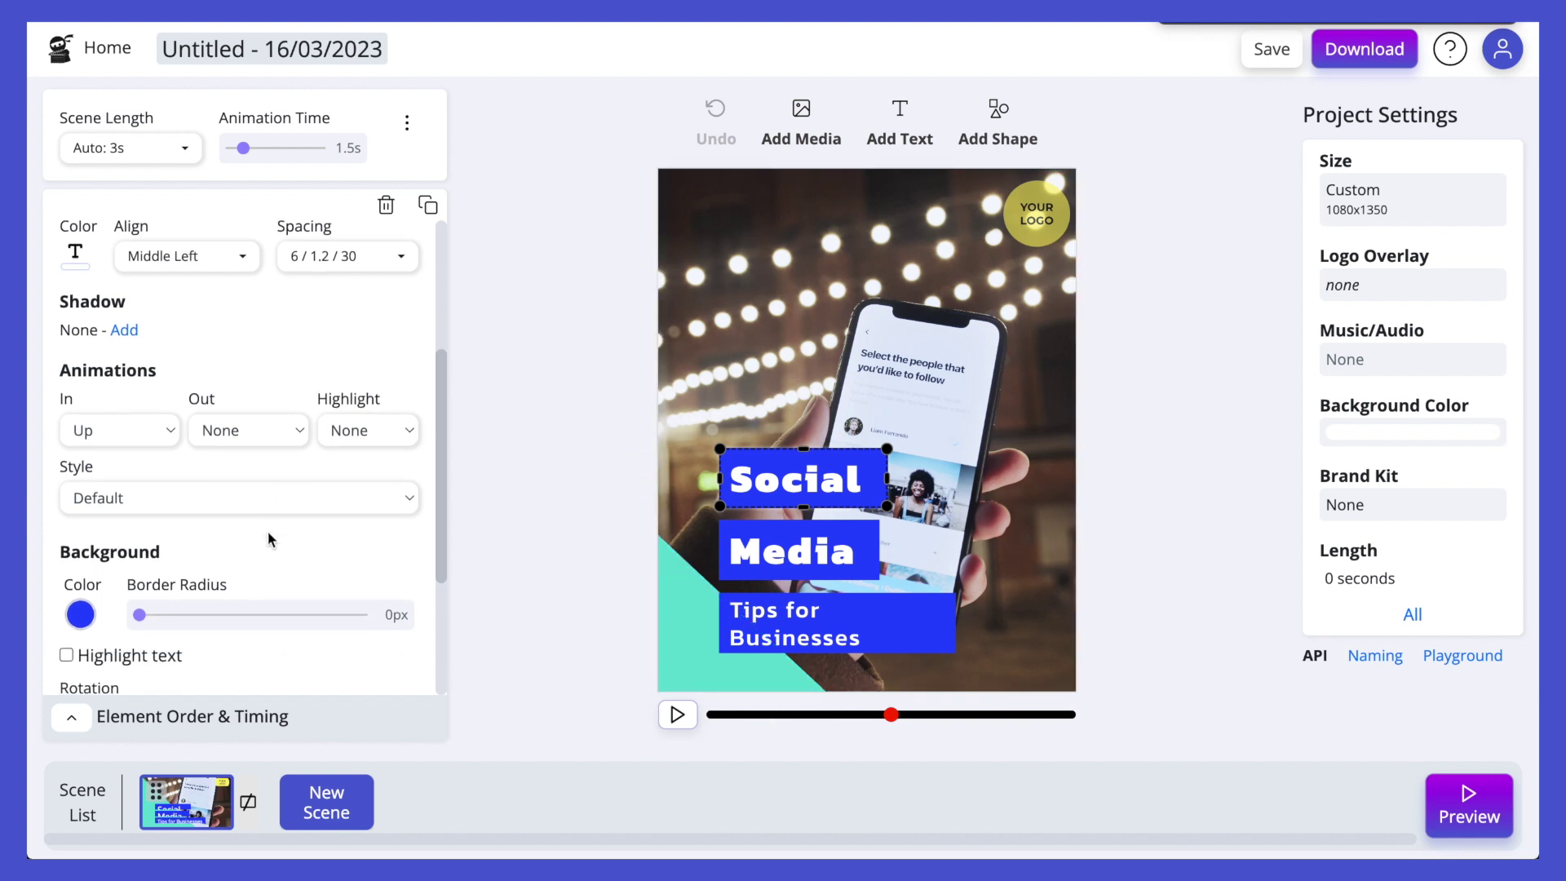
{"action": "scroll", "coordinate": [328, 570], "scroll_direction": "up", "scroll_amount": 3}
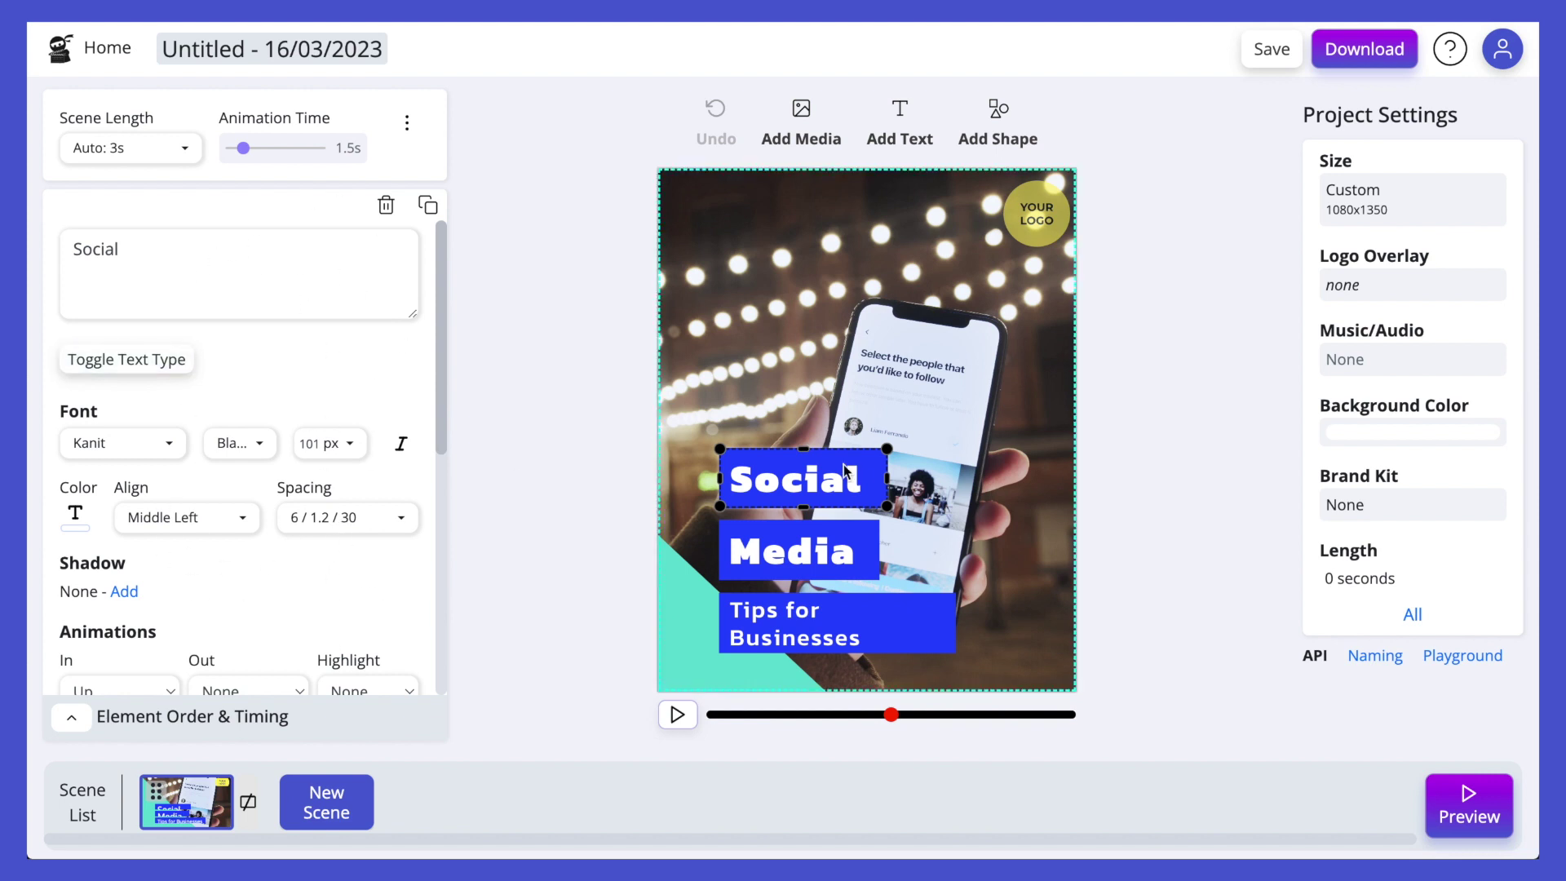
- Examine the media options of the scene's background image and the project's full list of video settings
{"action": "left_click", "coordinate": [942, 390]}
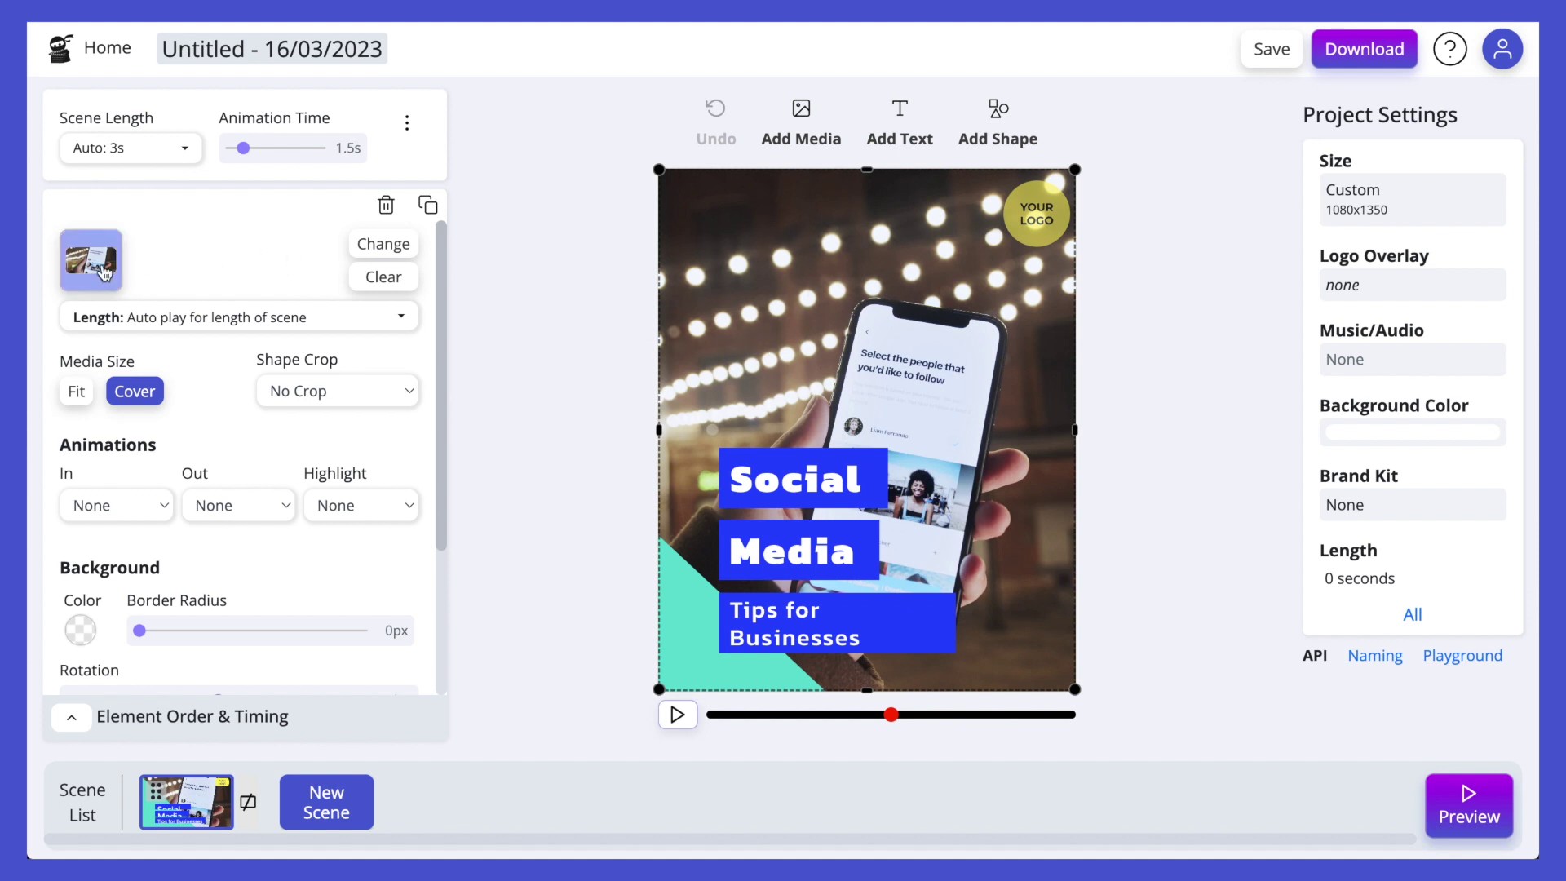
{"action": "scroll", "coordinate": [294, 408], "scroll_direction": "down", "scroll_amount": 2}
{"action": "scroll", "coordinate": [310, 476], "scroll_direction": "up", "scroll_amount": 2}
{"action": "scroll", "coordinate": [310, 475], "scroll_direction": "up", "scroll_amount": 1}
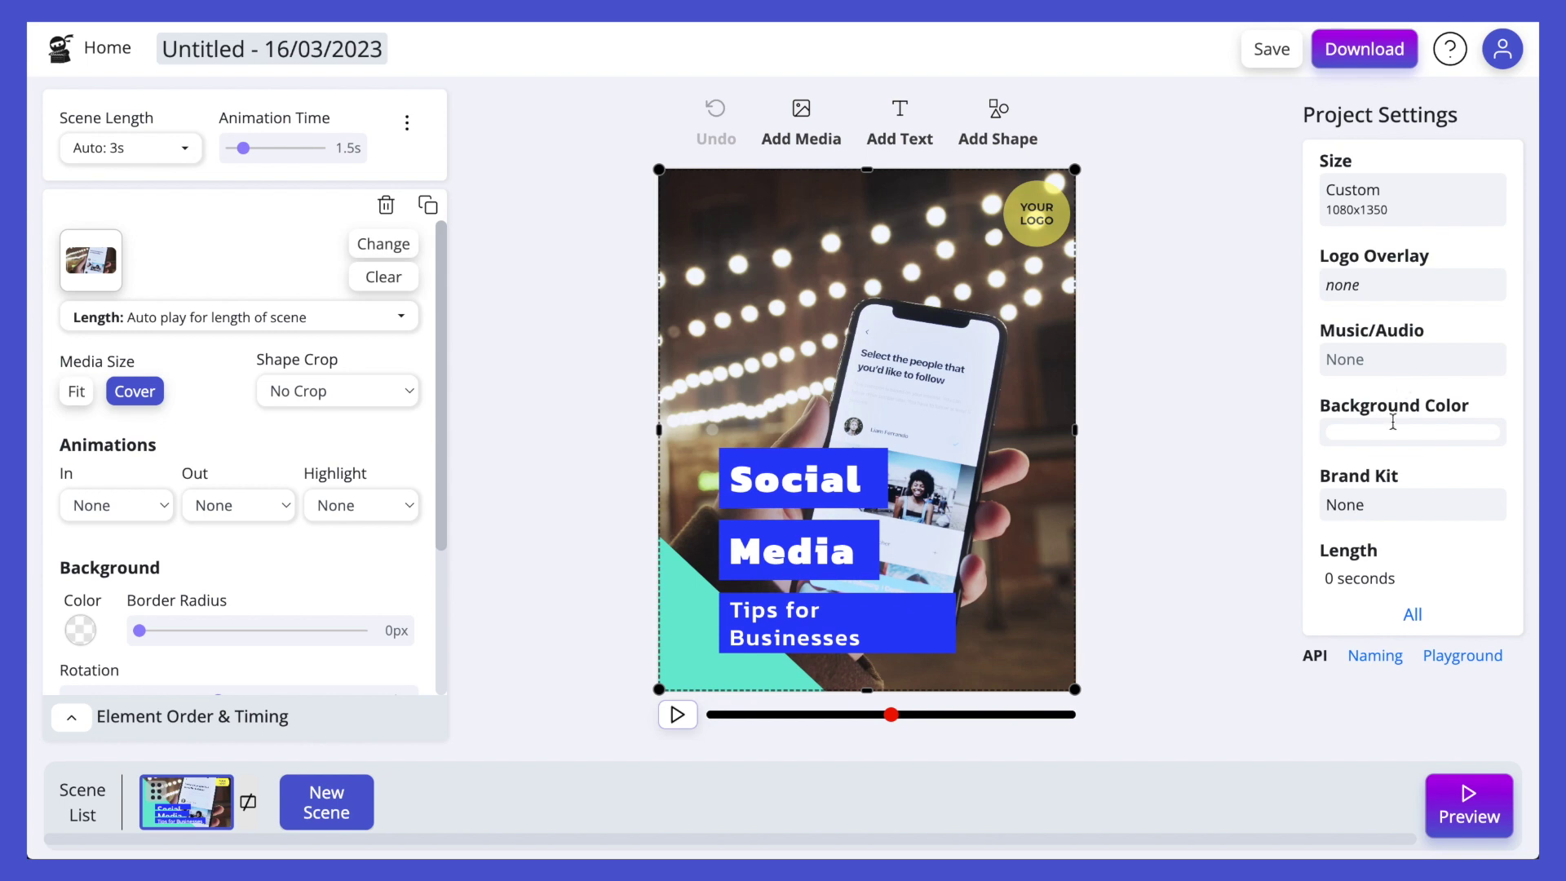
{"action": "left_click", "coordinate": [1413, 616]}
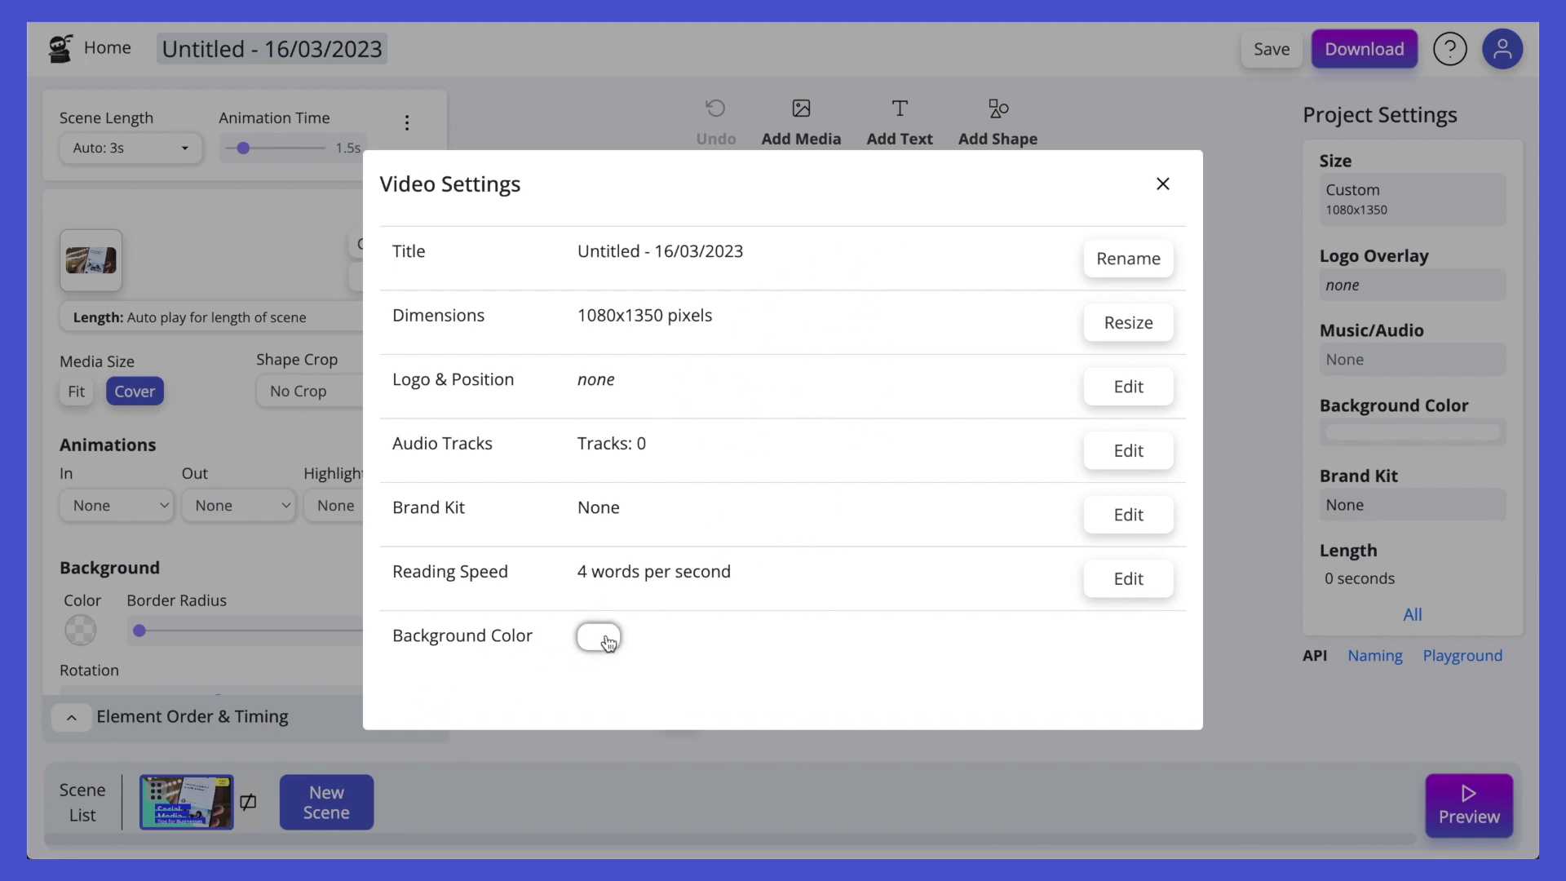
{"action": "left_click", "coordinate": [1292, 605]}
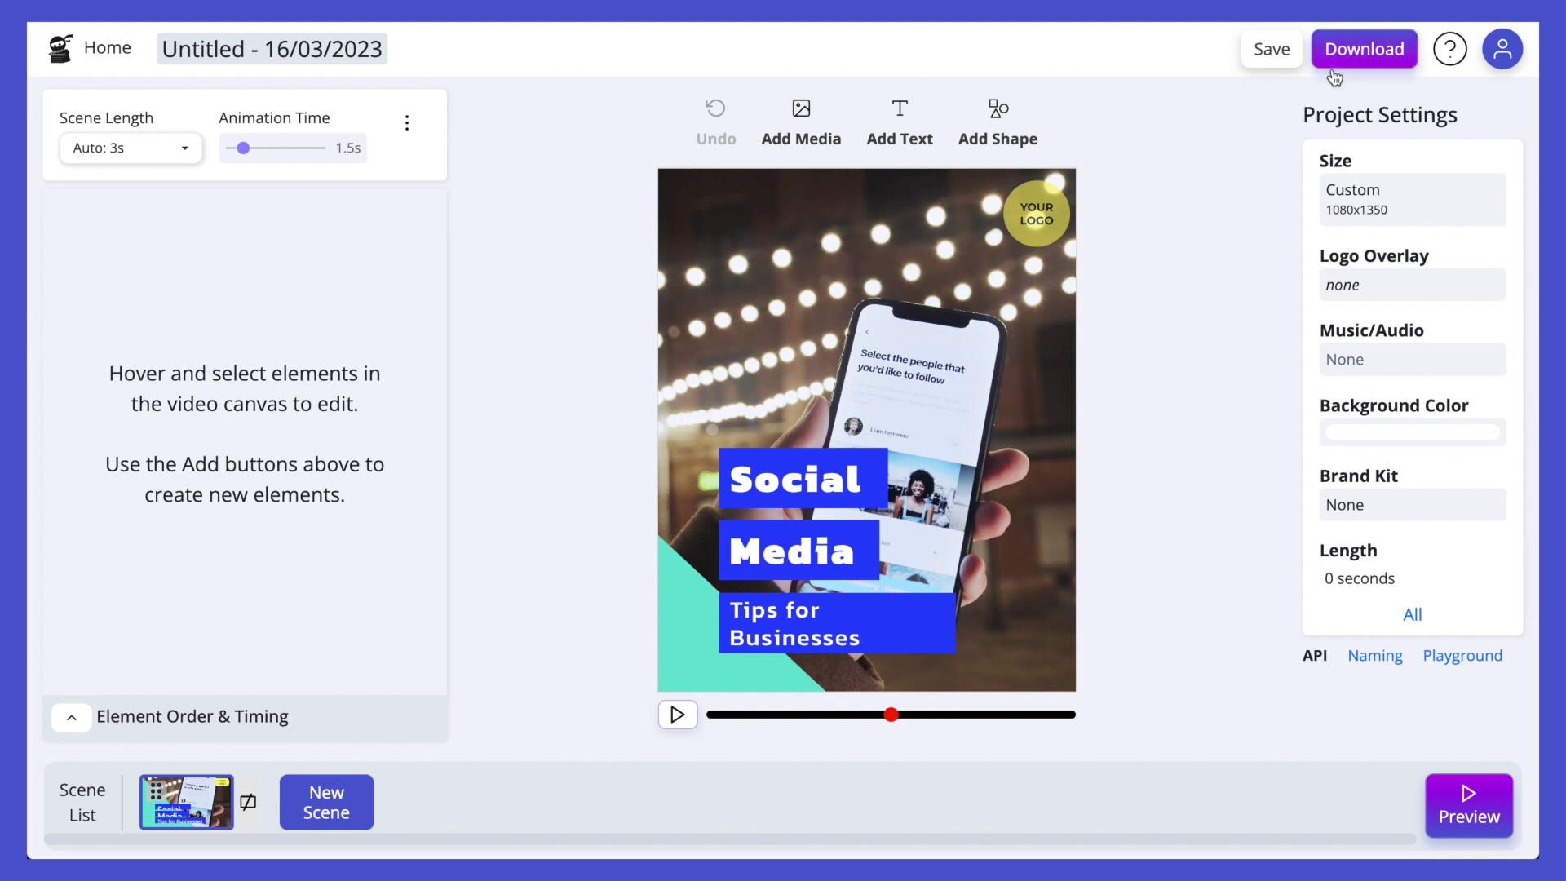
- Return to the dashboard and look over its Planner and Recent Vidds sections
{"action": "left_click", "coordinate": [59, 61]}
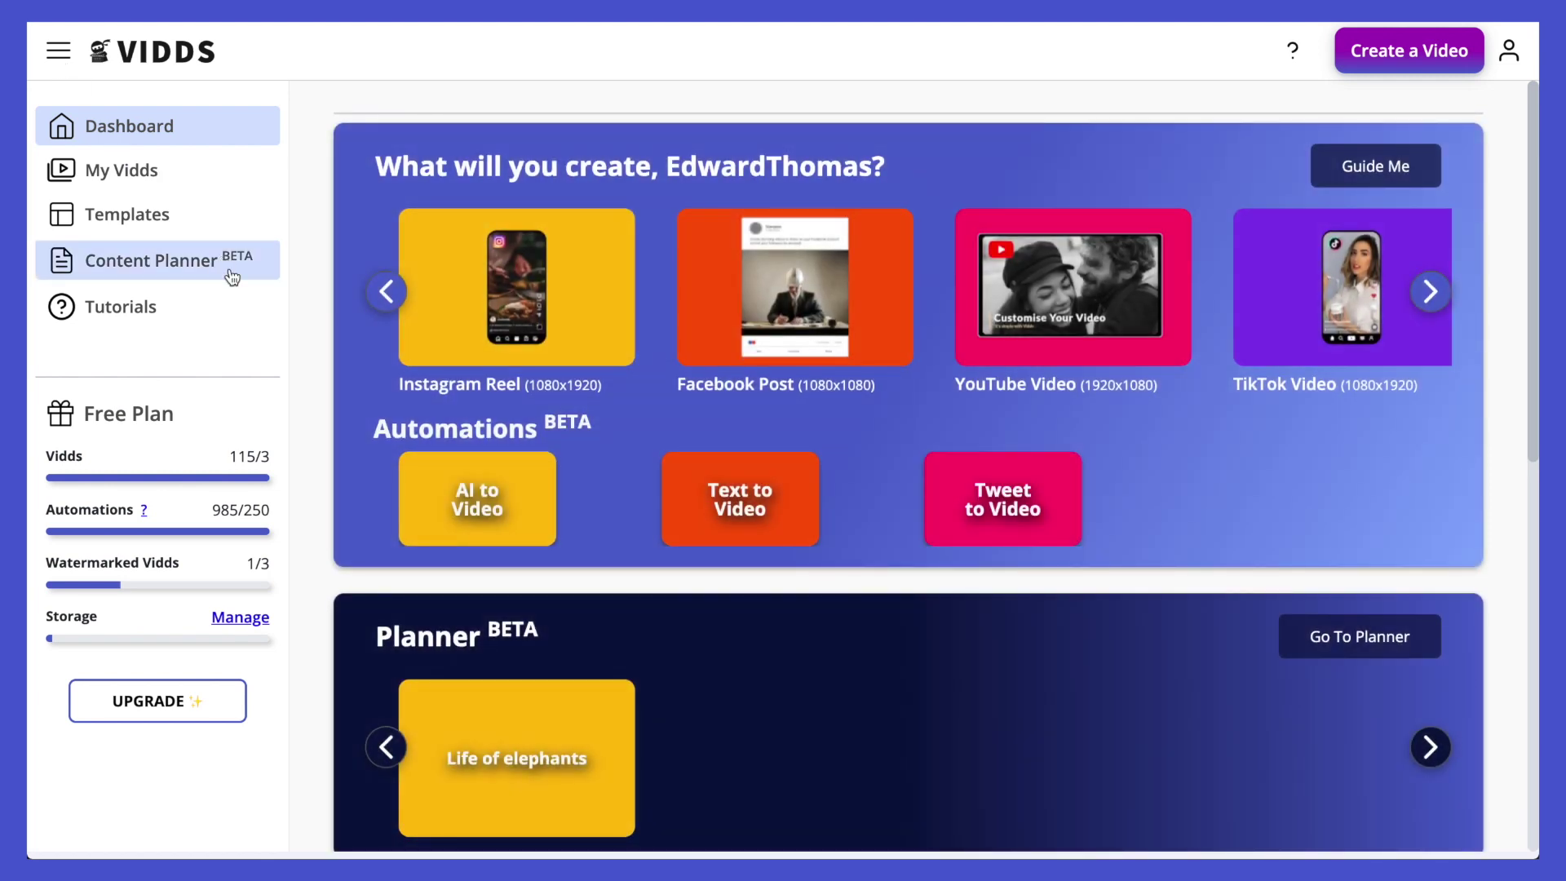
{"action": "scroll", "coordinate": [409, 604], "scroll_direction": "down", "scroll_amount": 4}
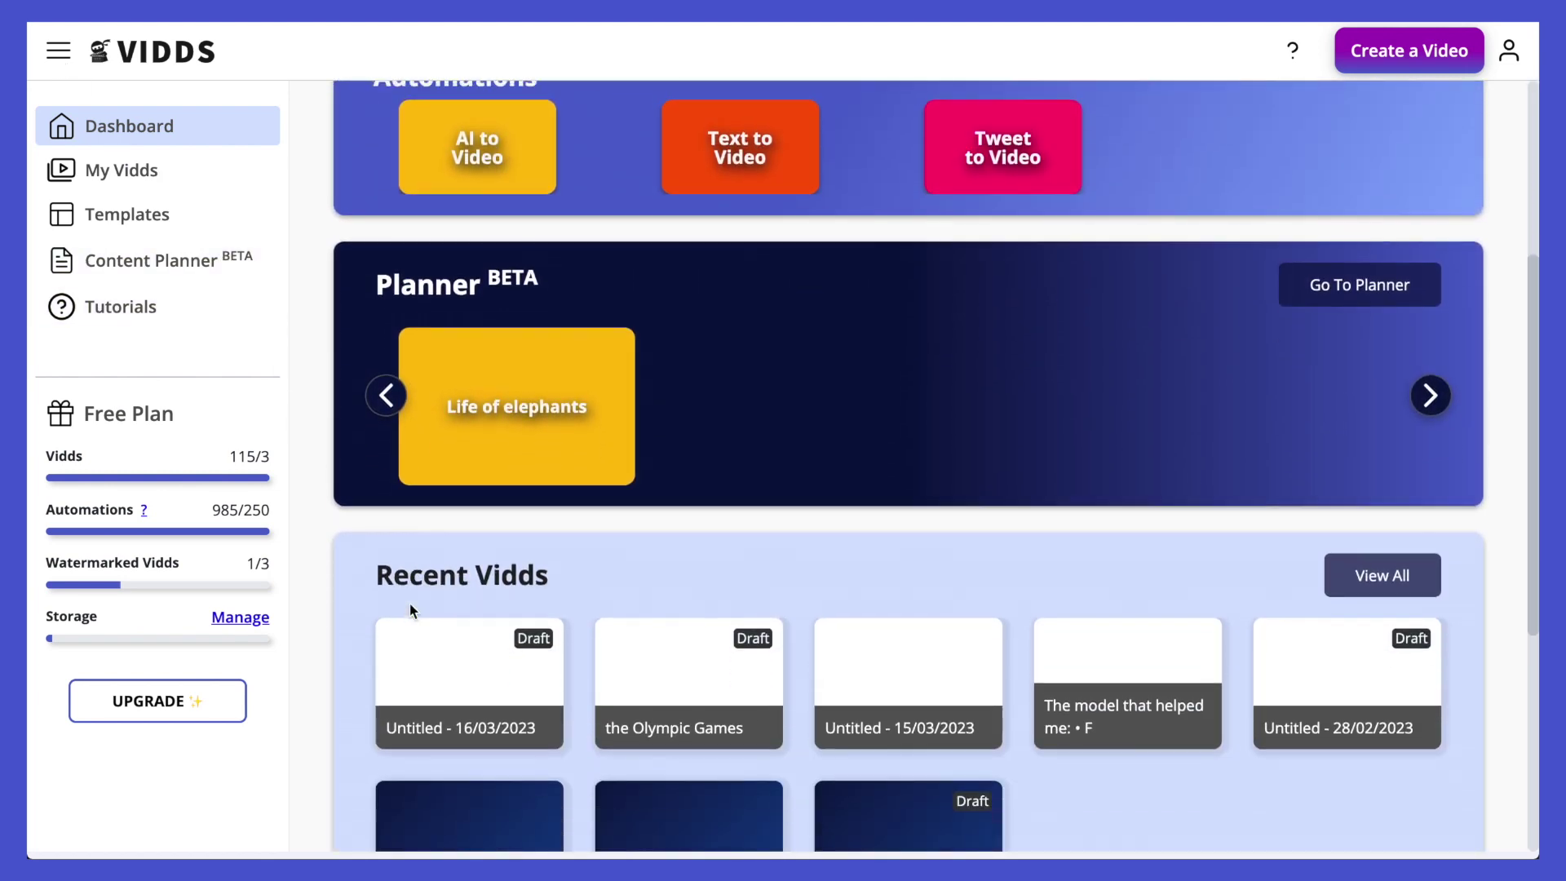
{"action": "scroll", "coordinate": [409, 607], "scroll_direction": "up", "scroll_amount": 4}
{"action": "scroll", "coordinate": [364, 363], "scroll_direction": "up", "scroll_amount": 1}
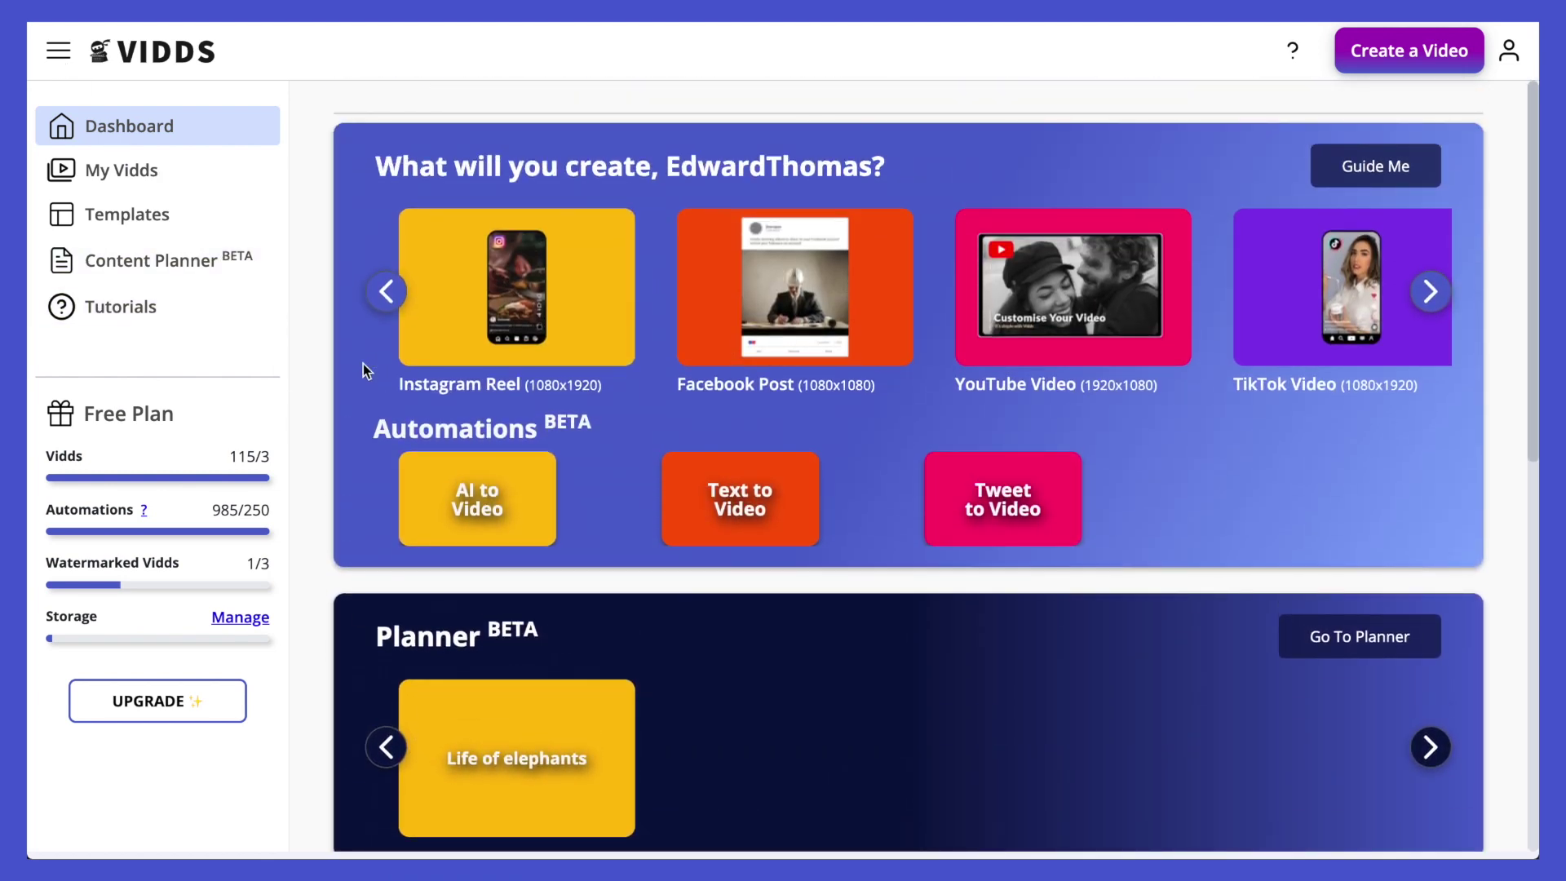